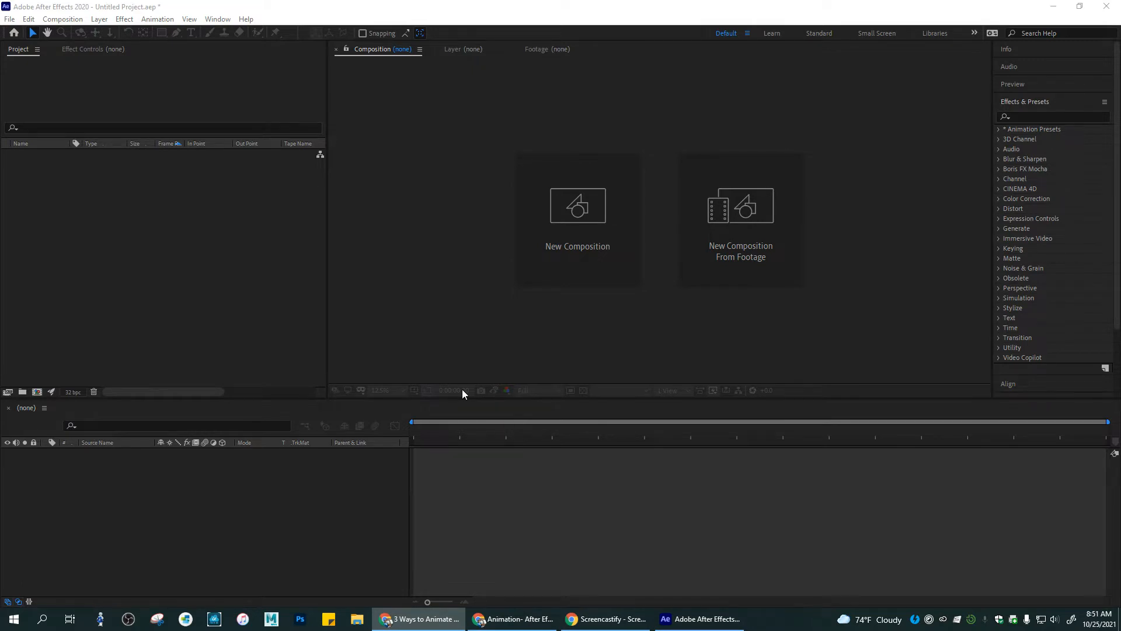
- Import the practice project Walkthrough 2 AVI video from the Desktop into the project
click(9, 20)
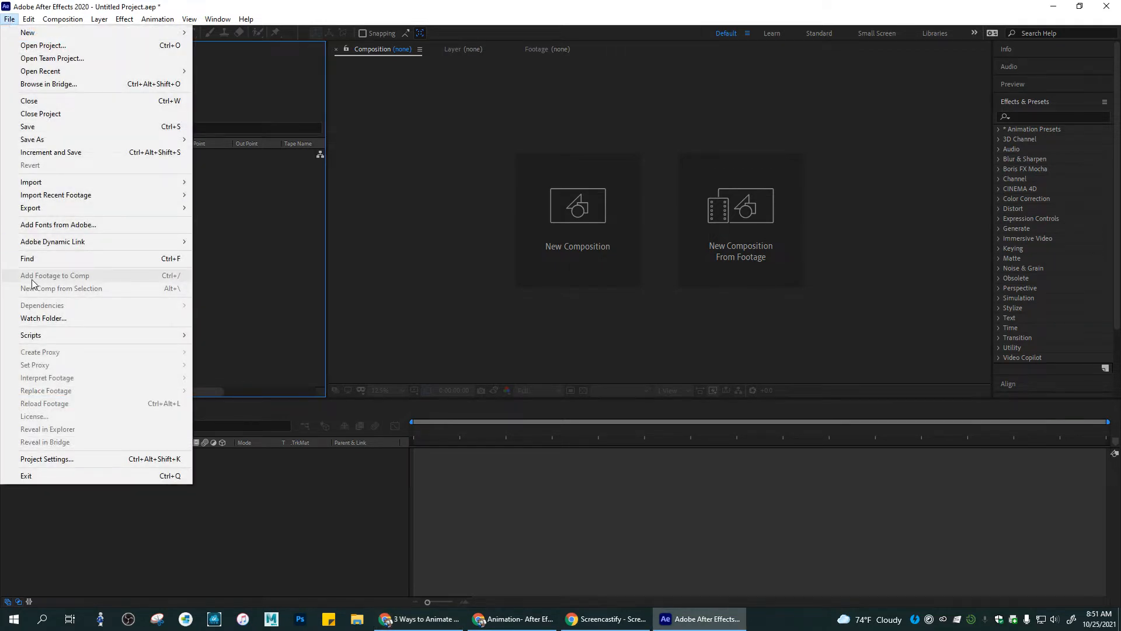
mouse_move(59, 181)
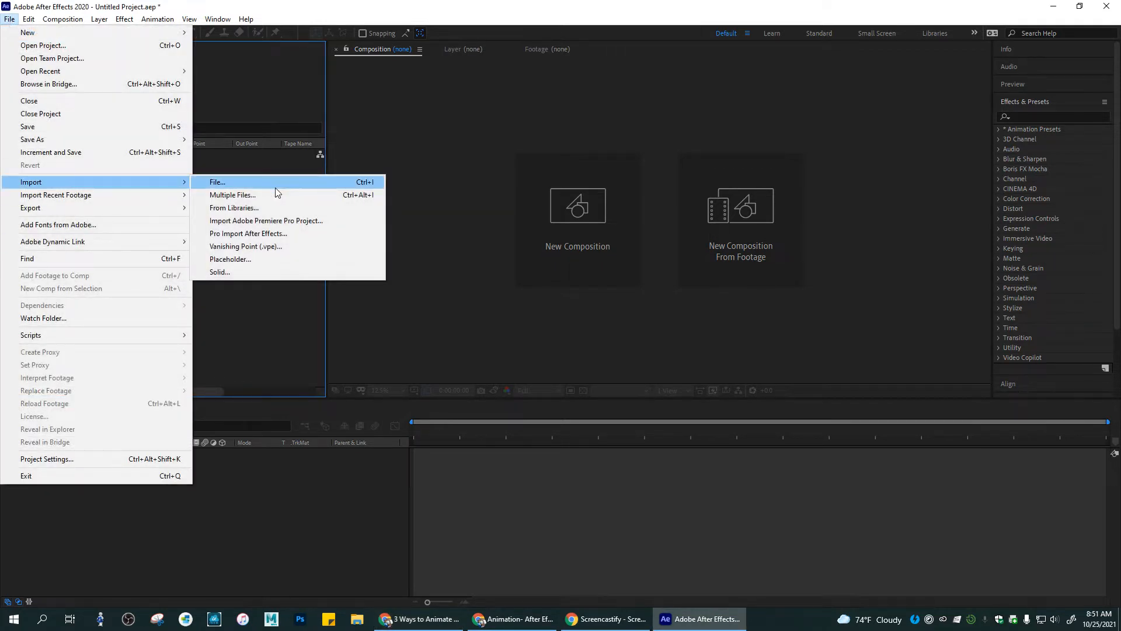
click(275, 184)
scroll(264, 260, down, 6)
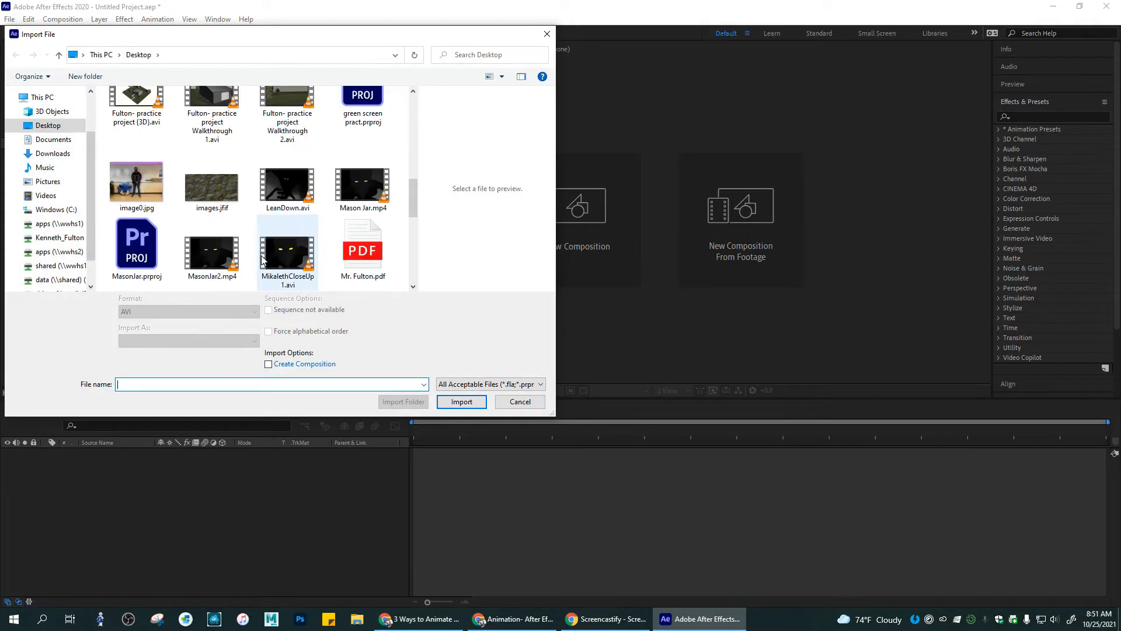
click(286, 132)
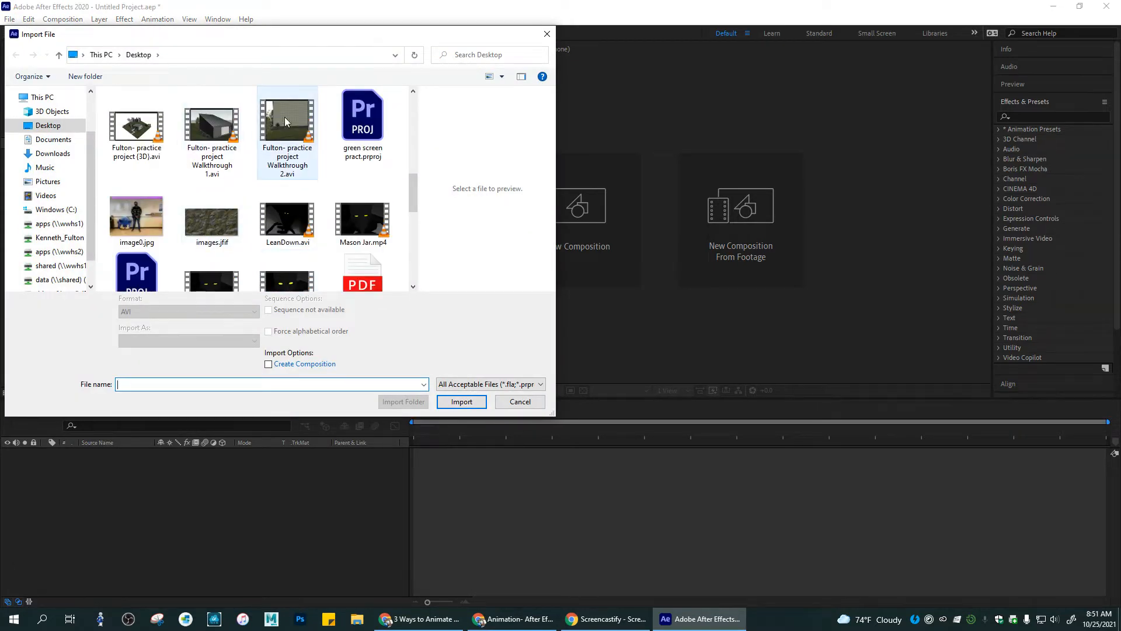
click(461, 402)
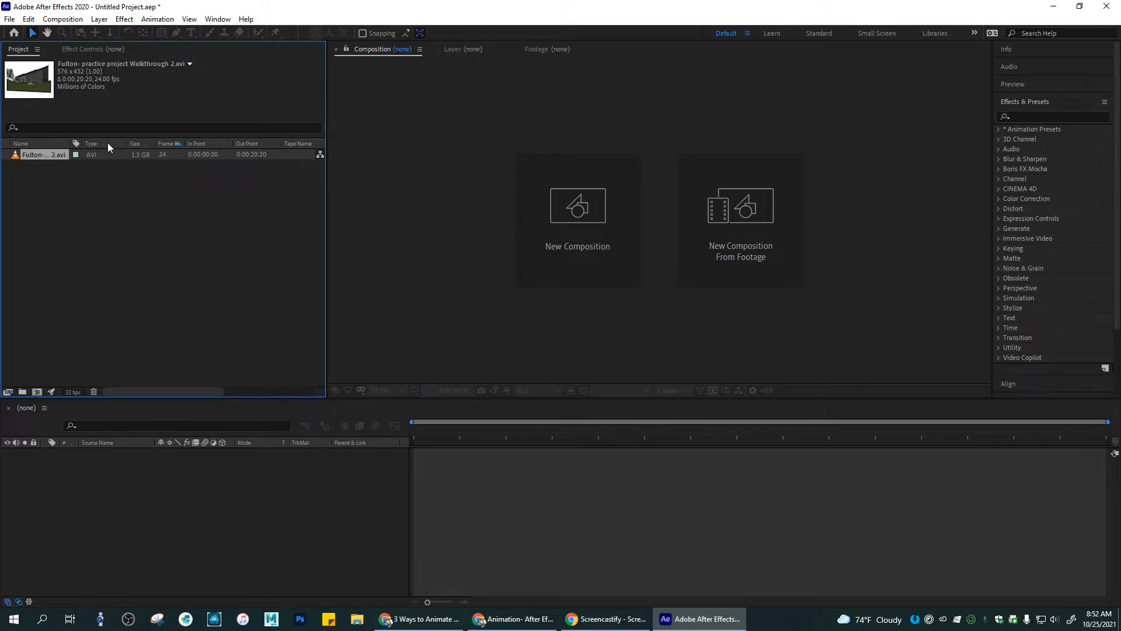
- Create a composition from the imported walkthrough video by adding it to the empty timeline
drag(111, 153, 132, 489)
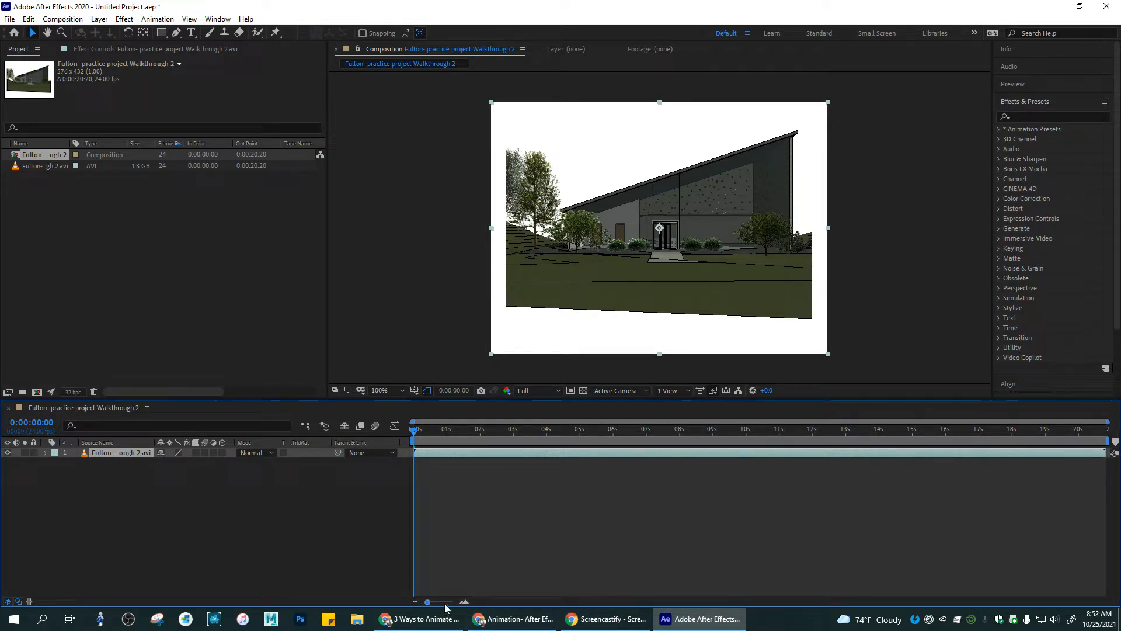
drag(431, 605, 453, 606)
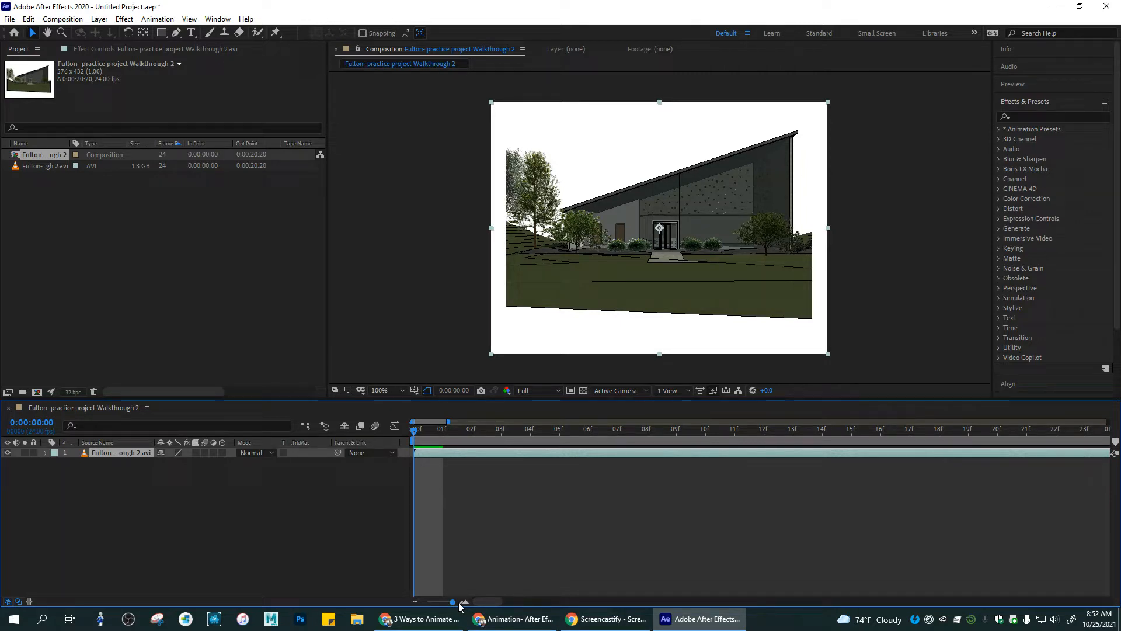
drag(452, 602, 427, 603)
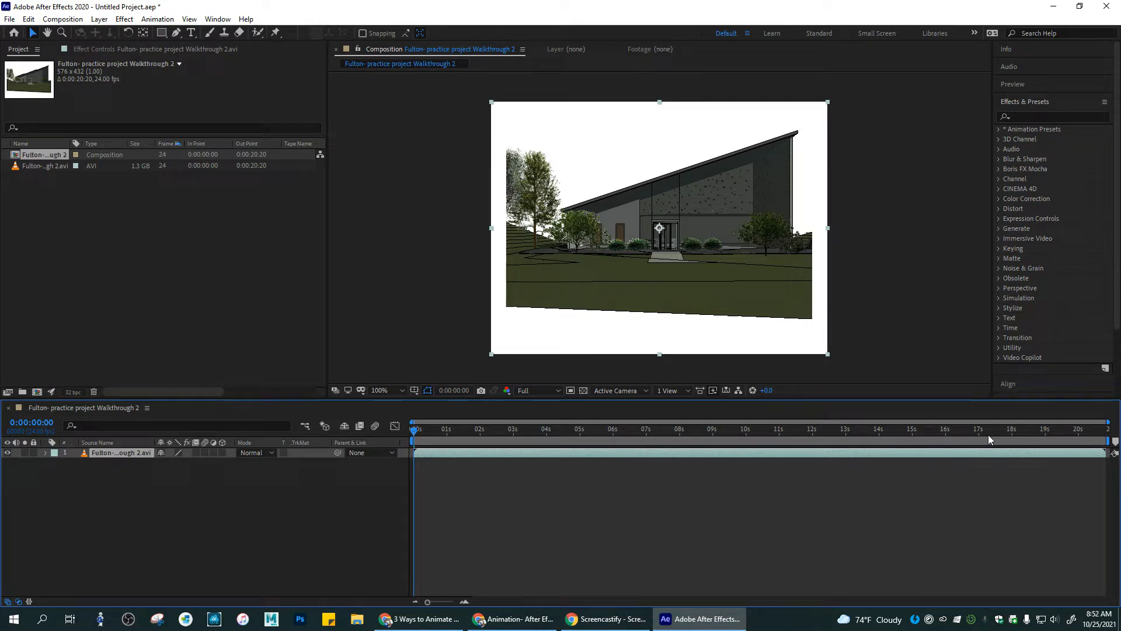
- Set the walkthrough composition's duration to 0:00:30:20
click(78, 454)
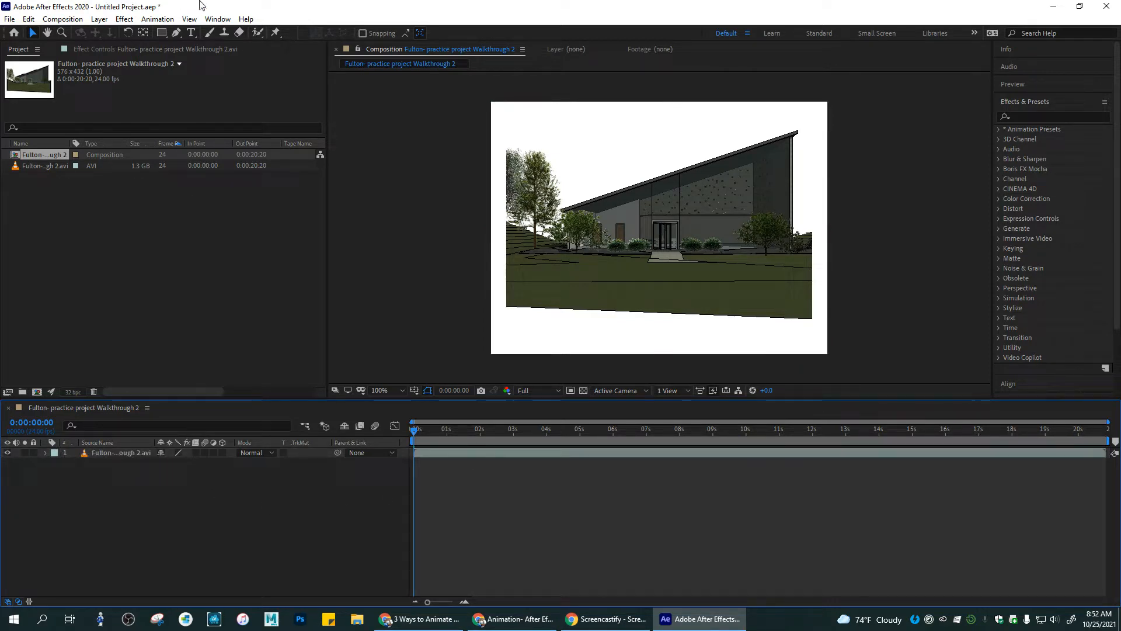
click(64, 20)
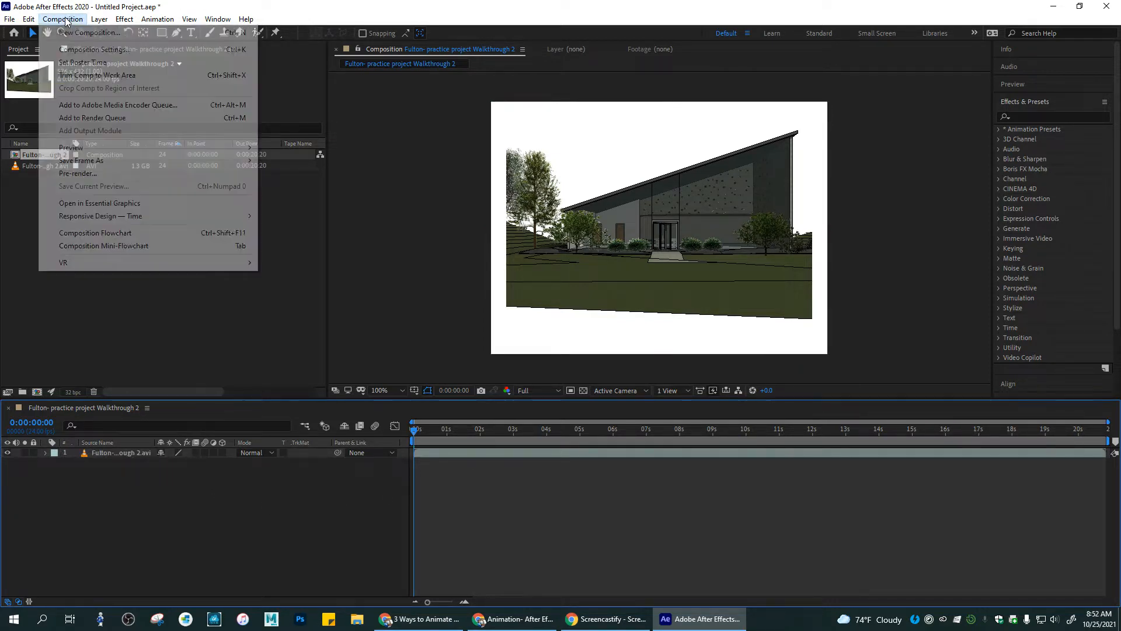
click(81, 50)
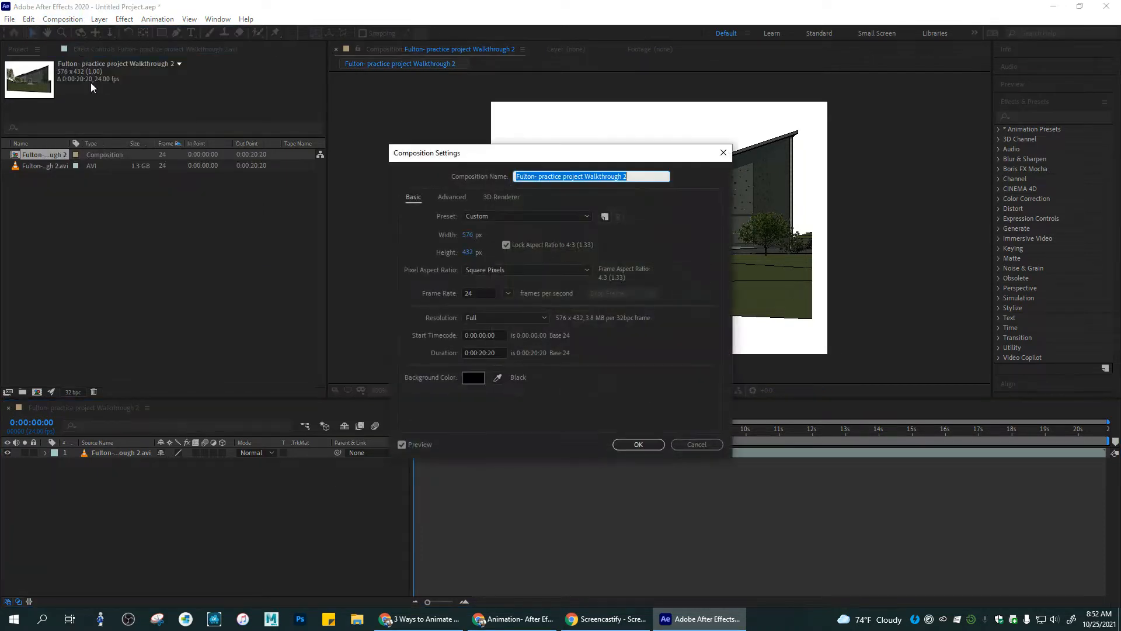
click(486, 353)
key(BackSpace)
text(3)
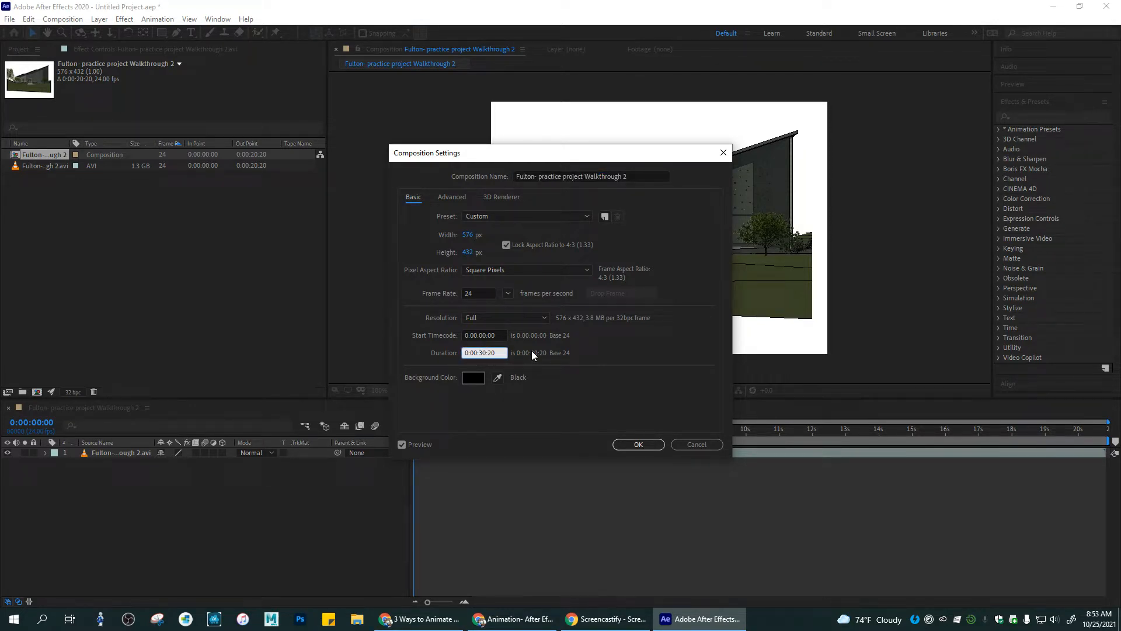
click(638, 444)
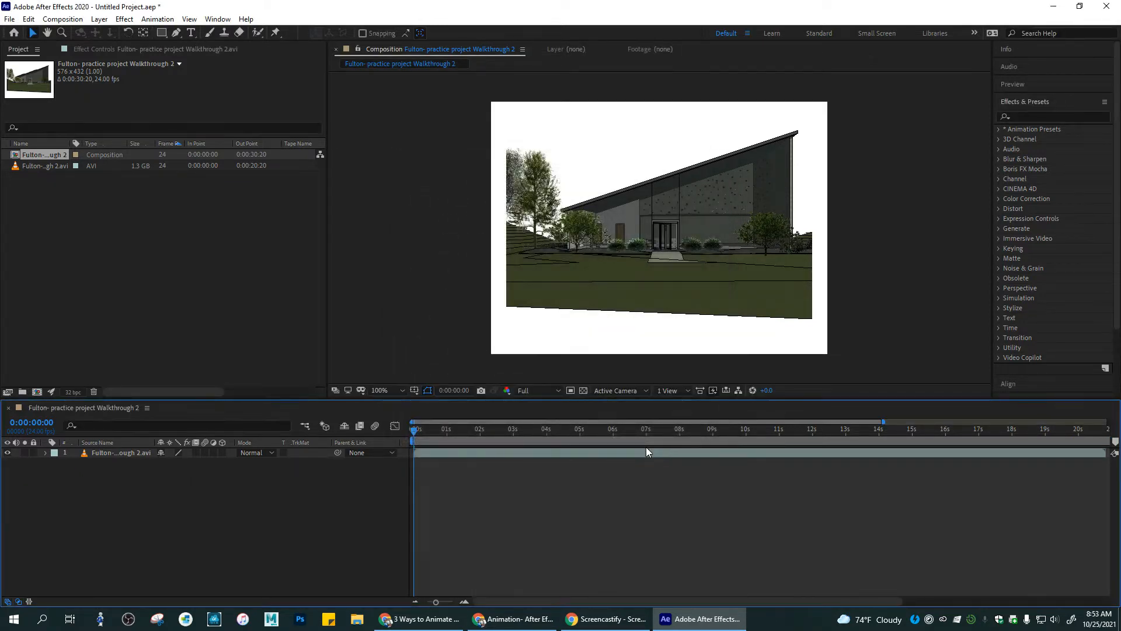
drag(615, 601, 823, 600)
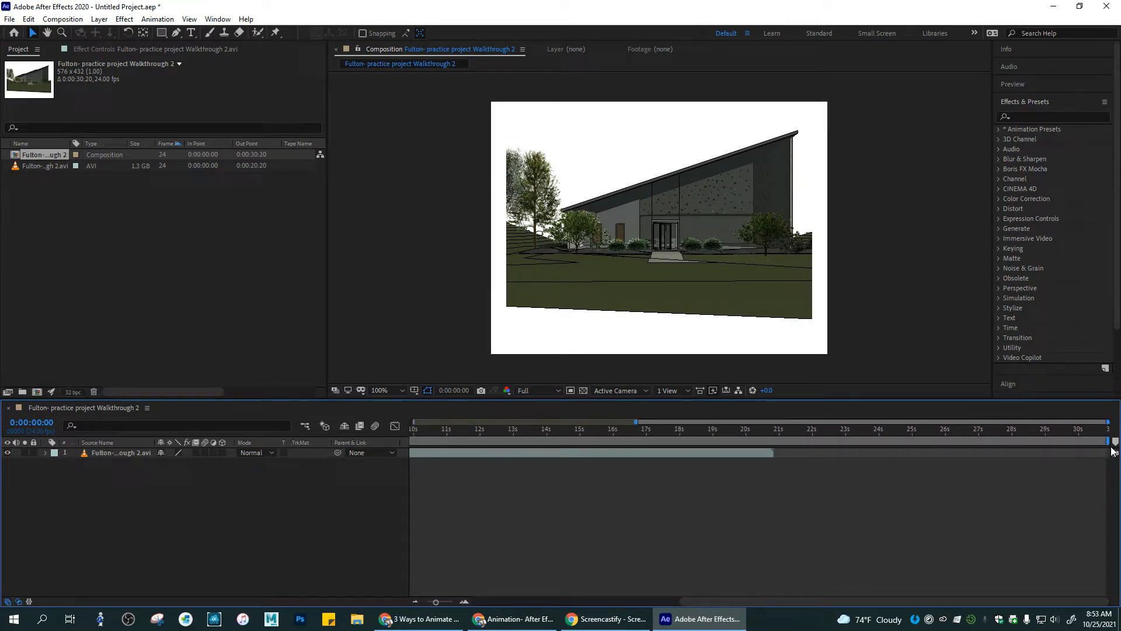
drag(724, 600, 485, 604)
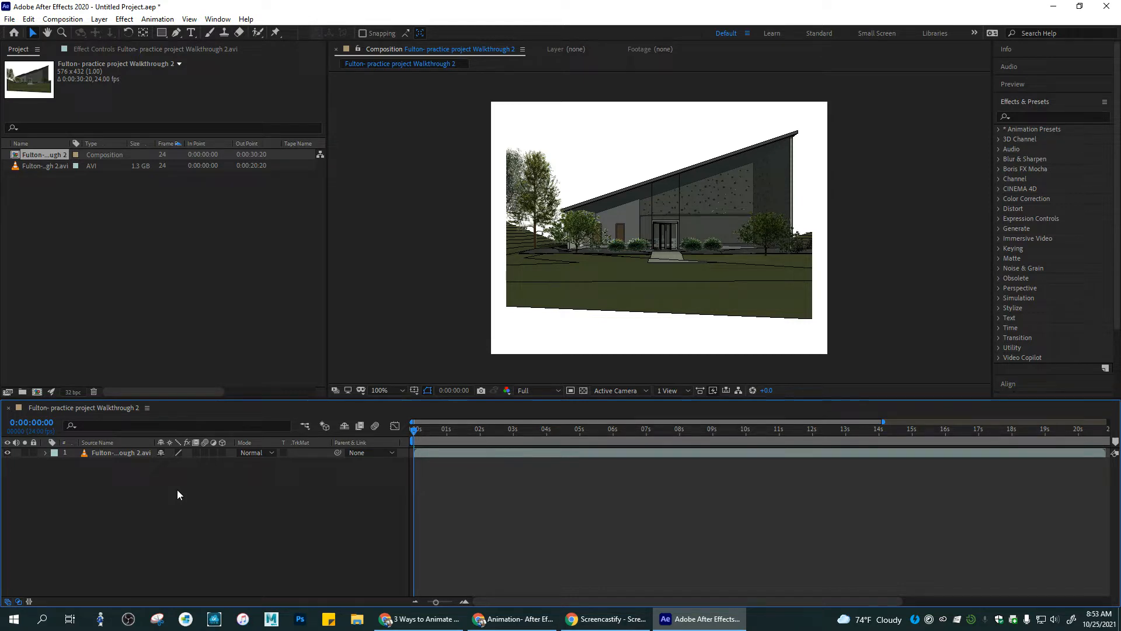
- Start a new text layer in the white sky area above the building
click(191, 34)
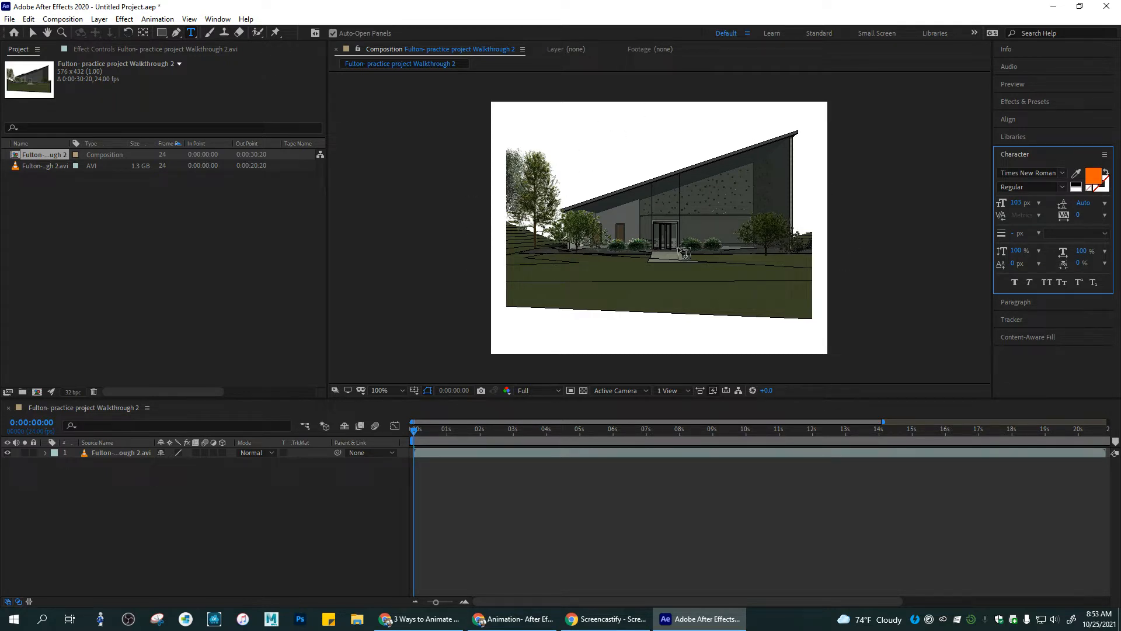
click(577, 153)
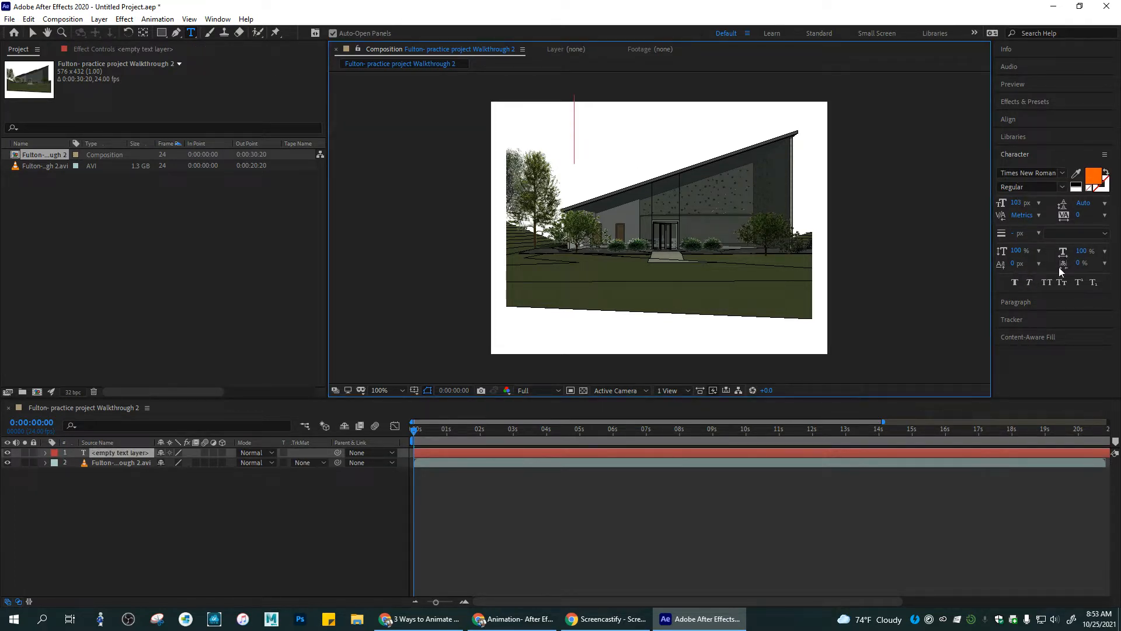
- Browse the available fonts and examine the fill color options for the new text
click(1063, 174)
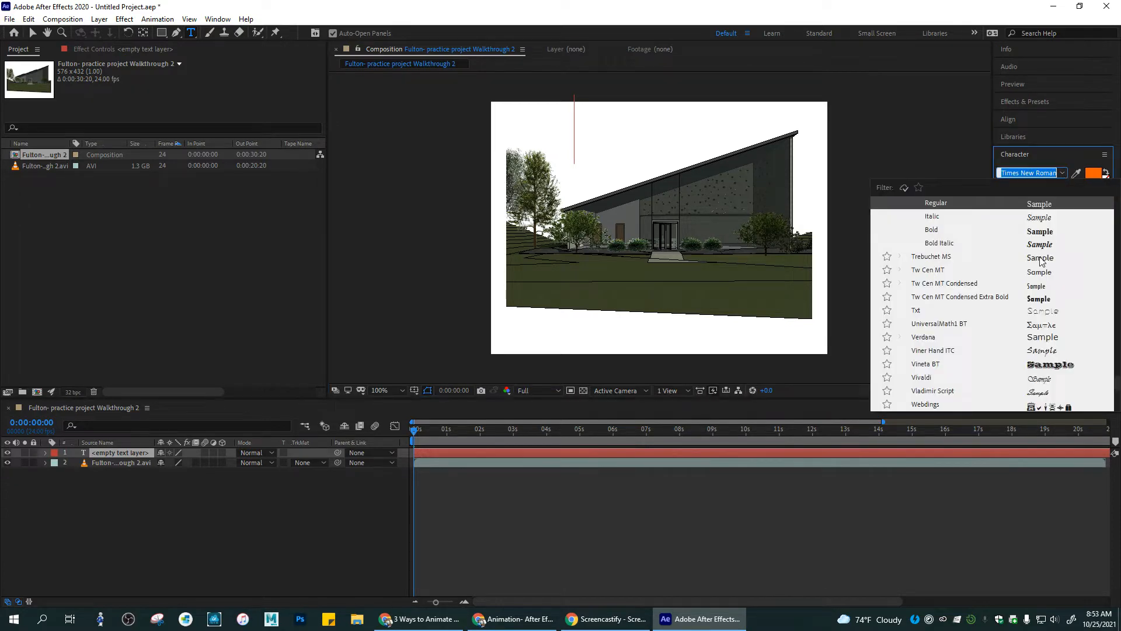
scroll(1044, 261, down, 10)
scroll(1044, 261, down, 10)
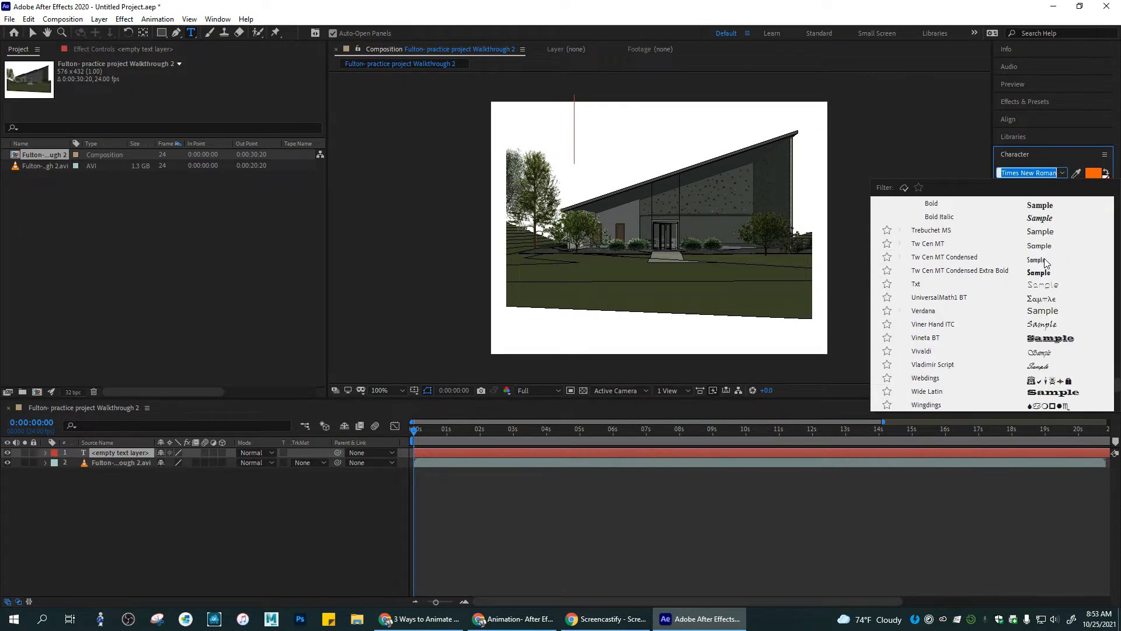
drag(1117, 372, 1116, 309)
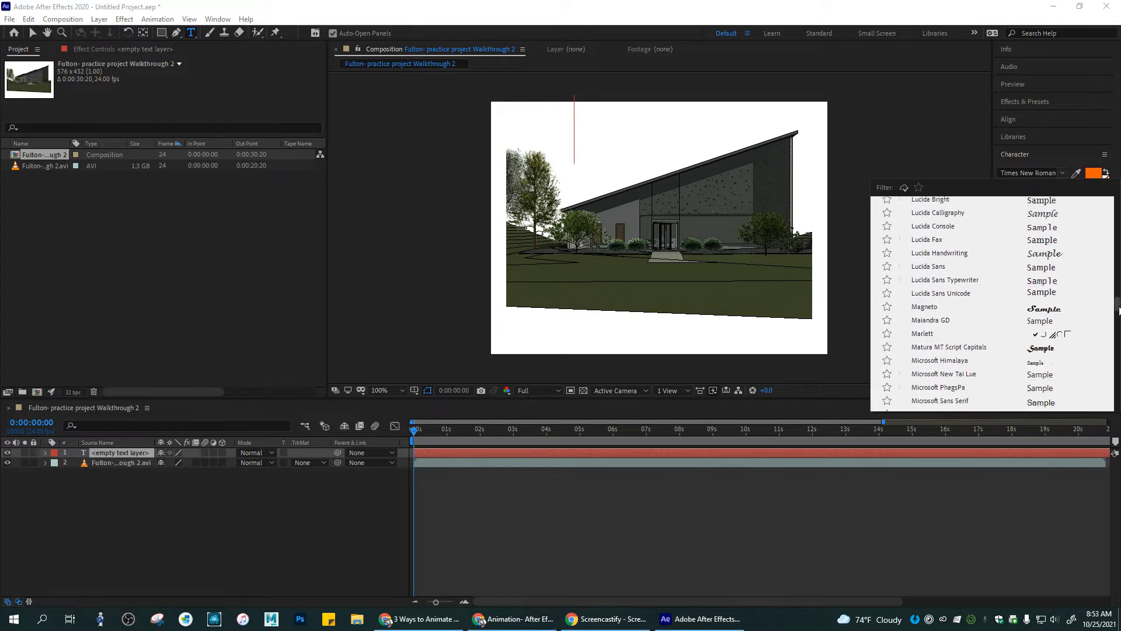
click(1056, 155)
click(1041, 159)
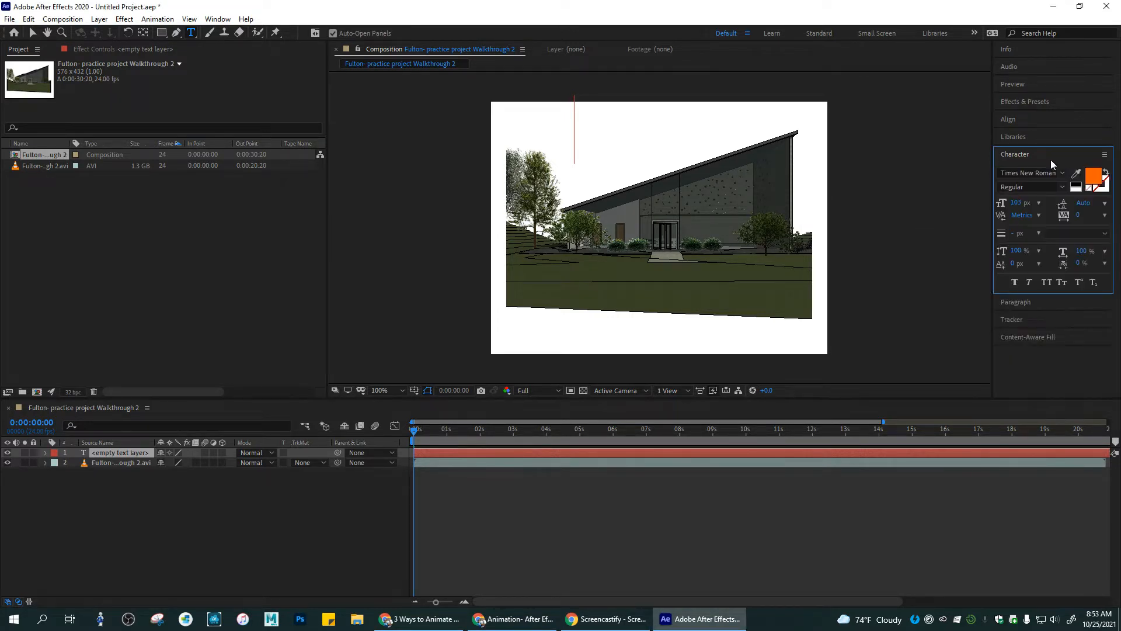
click(1100, 181)
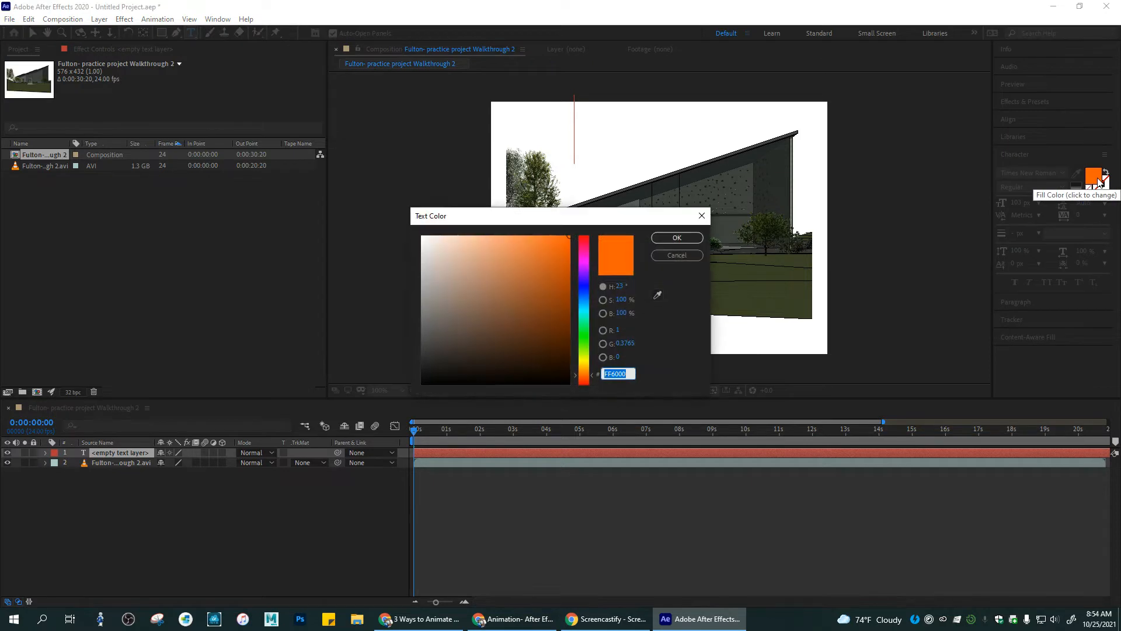
click(682, 241)
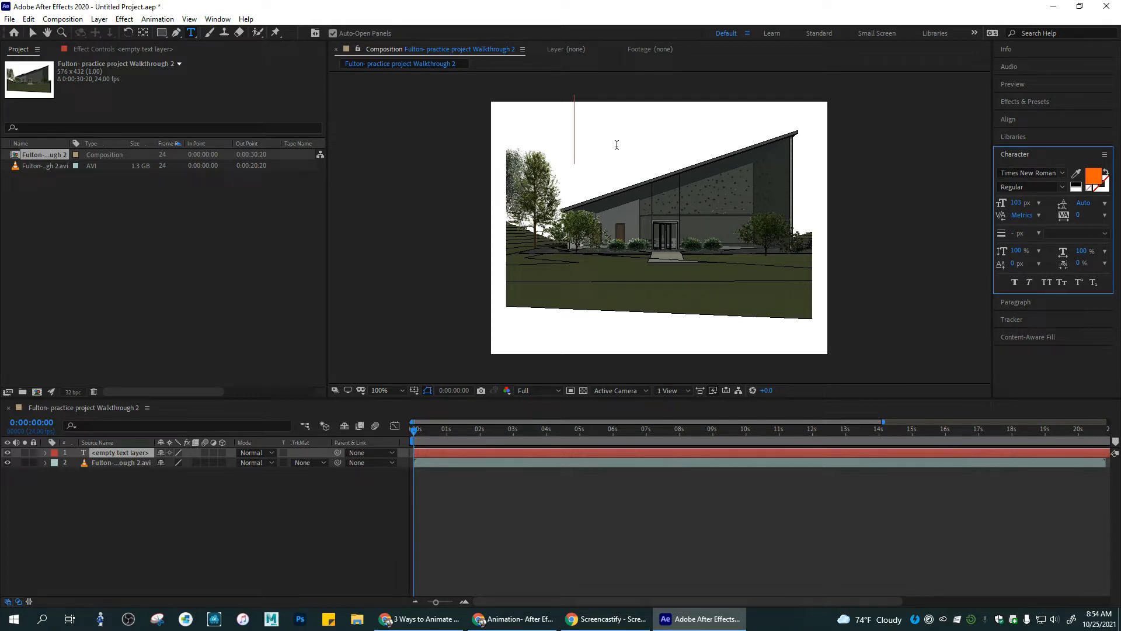
- Enter "Title Sequence" as the content of the empty text layer
text(Tit)
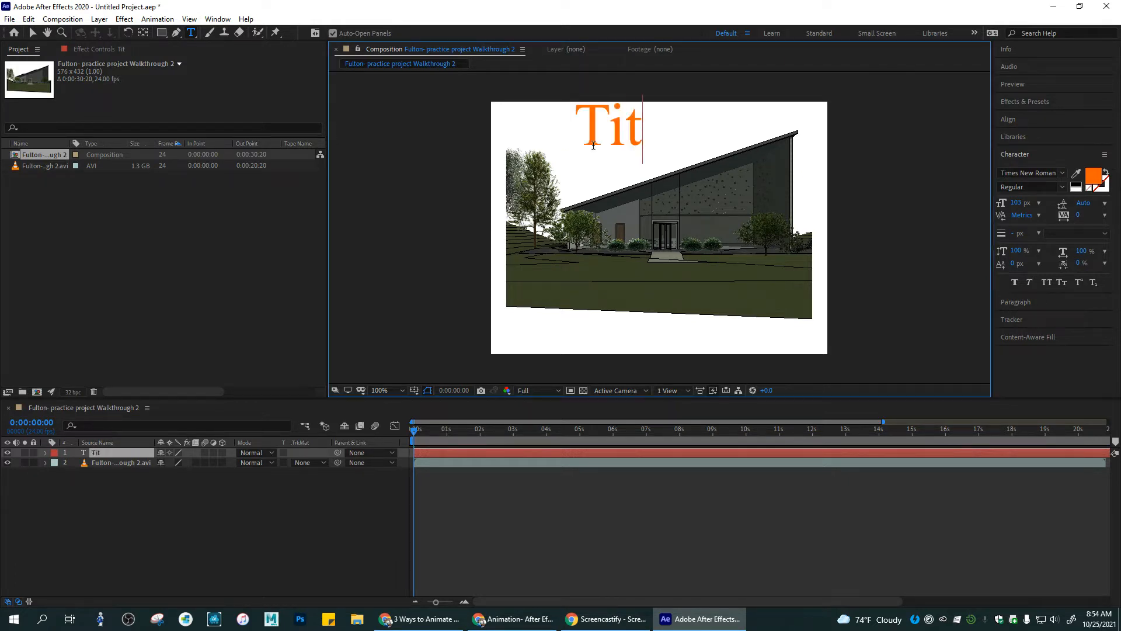
text(le Se)
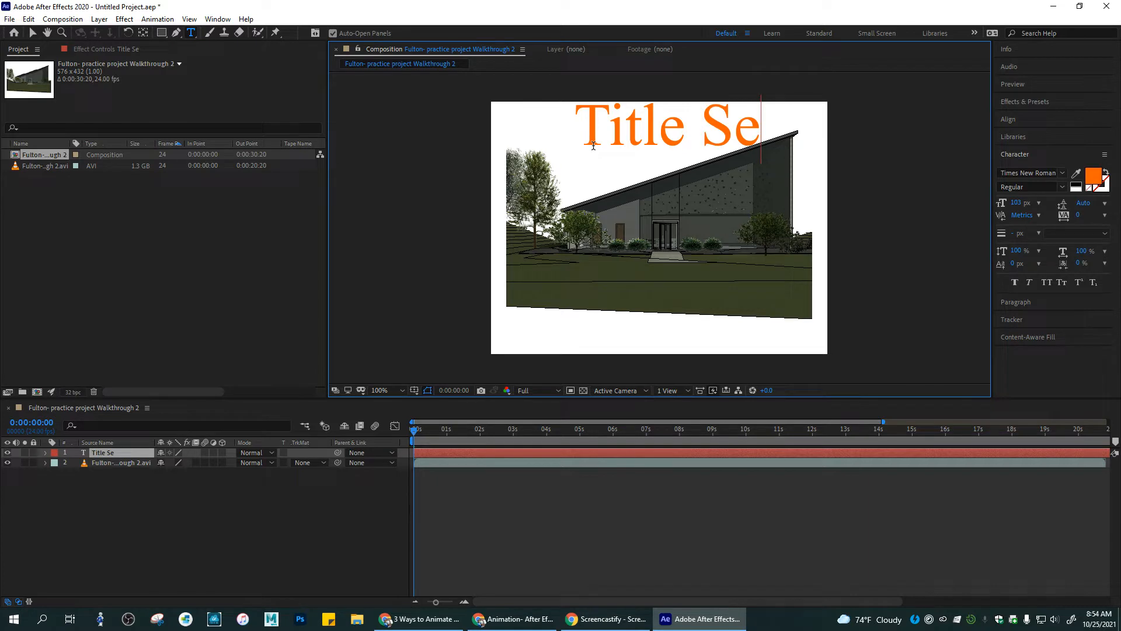
text(quence)
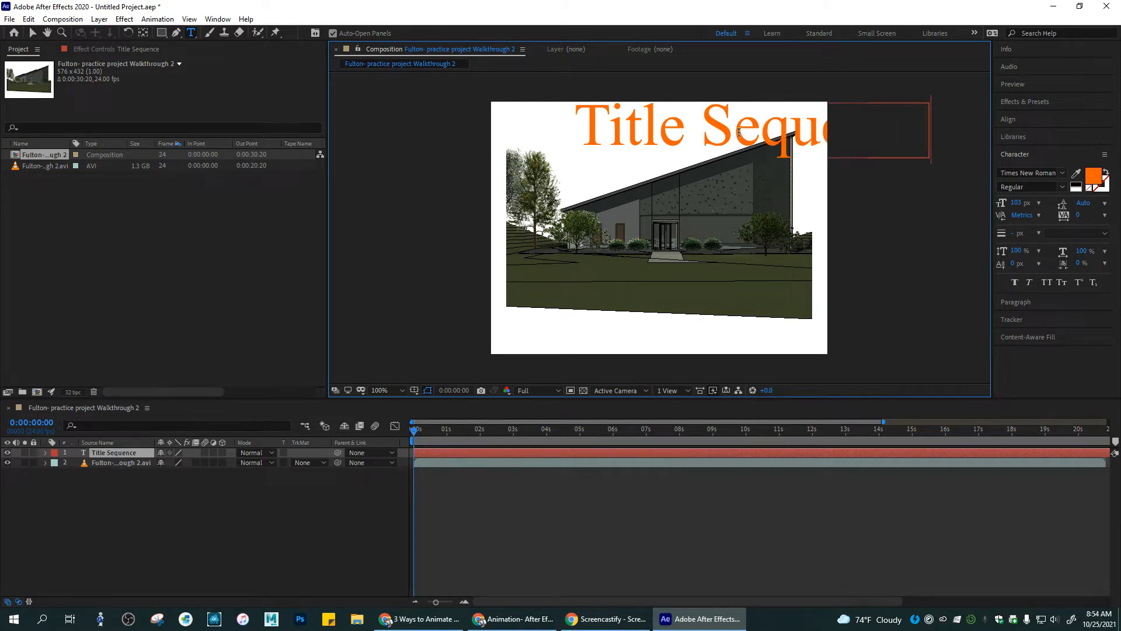
- Move the Title Sequence text left and slightly down so it spans the upper part of the frame
drag(1025, 208, 993, 207)
click(34, 33)
drag(704, 133, 612, 164)
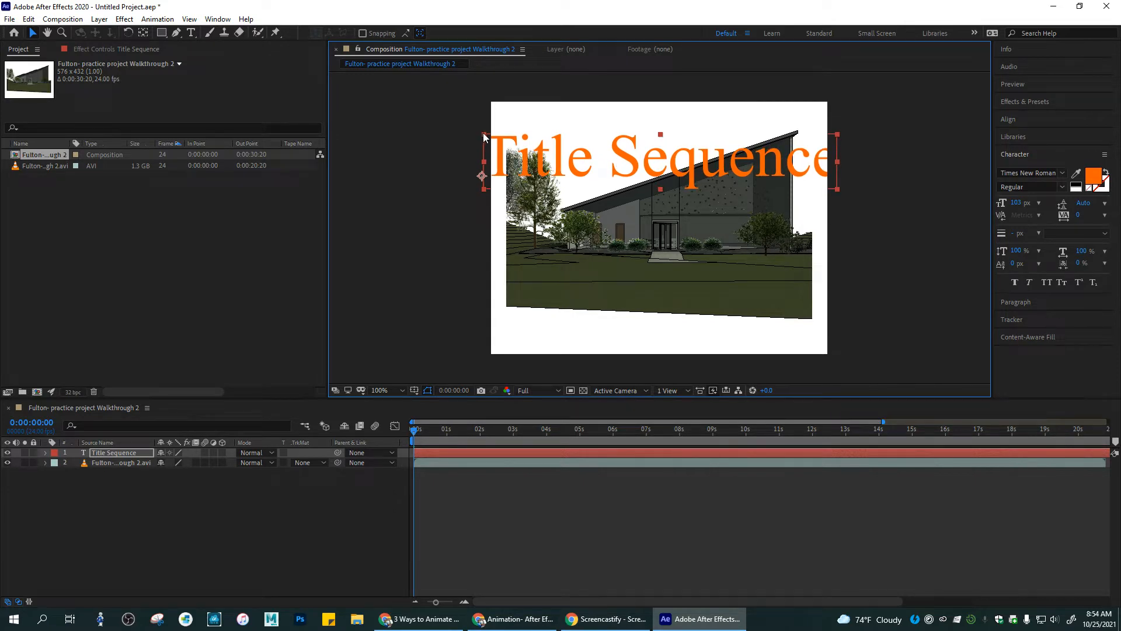
mouse_move(485, 138)
mouse_down()
mouse_move(503, 144)
mouse_move(477, 143)
mouse_move(484, 151)
mouse_move(504, 151)
mouse_move(484, 141)
mouse_up()
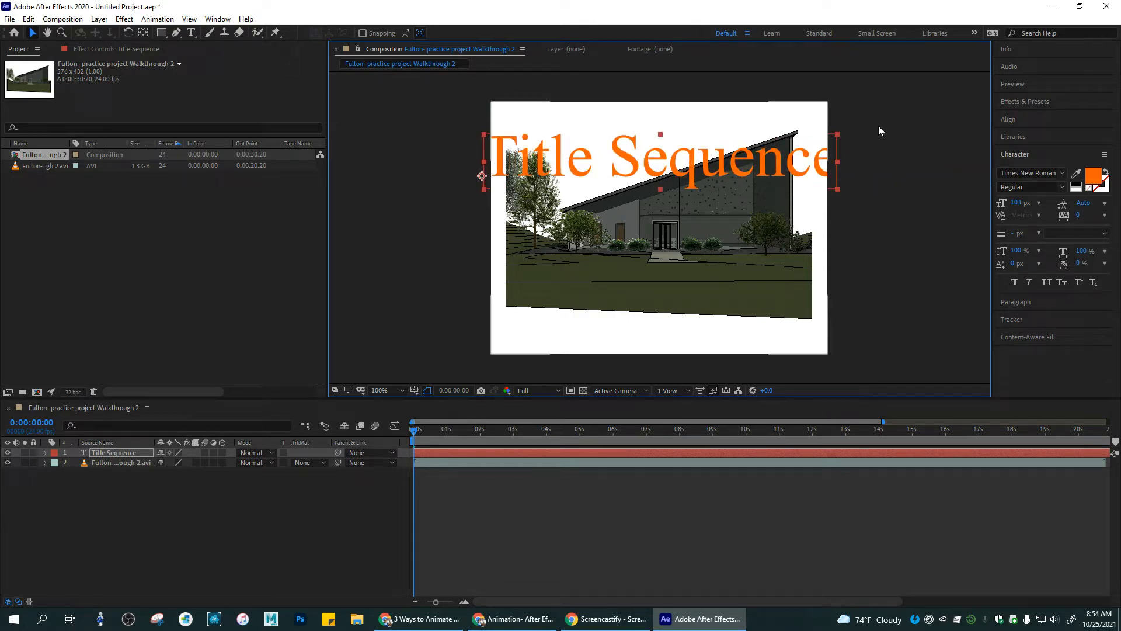
- Shrink the Title Sequence text proportionally to about three quarters of its width
click(841, 139)
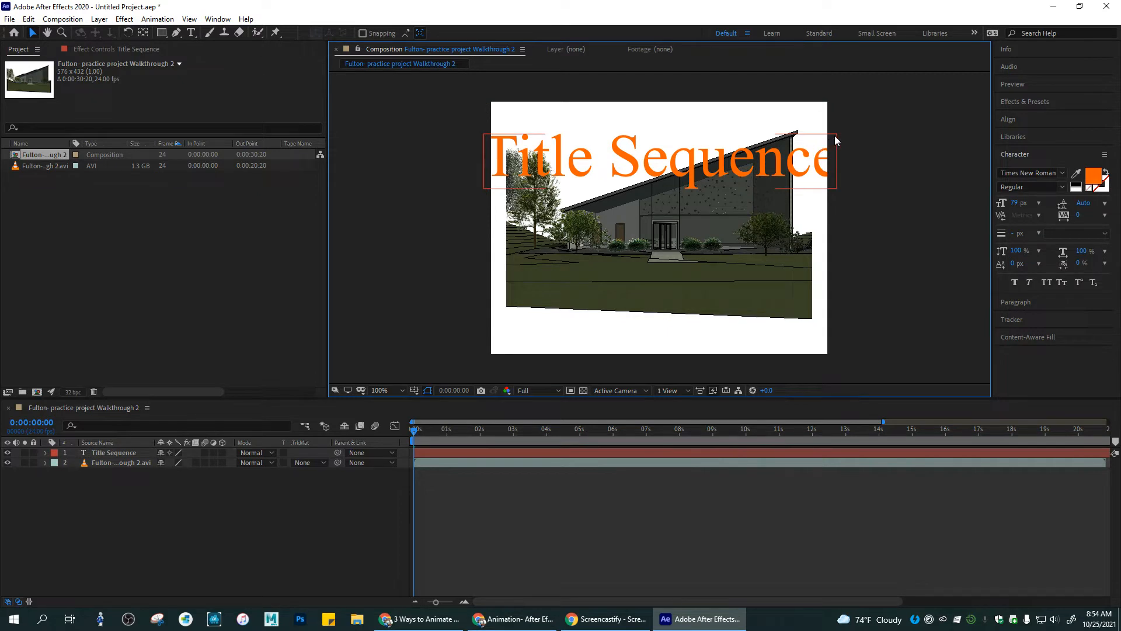
click(836, 139)
drag(834, 139, 789, 149)
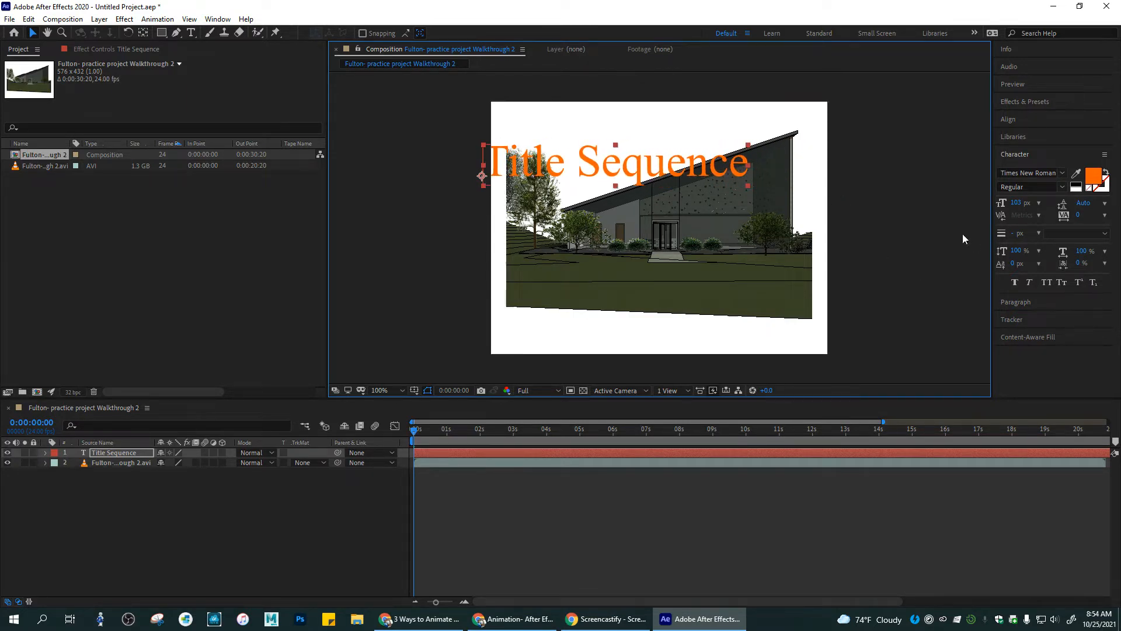
- Enlarge the Title Sequence text to nearly the full frame width and center it horizontally within the frame
click(1004, 302)
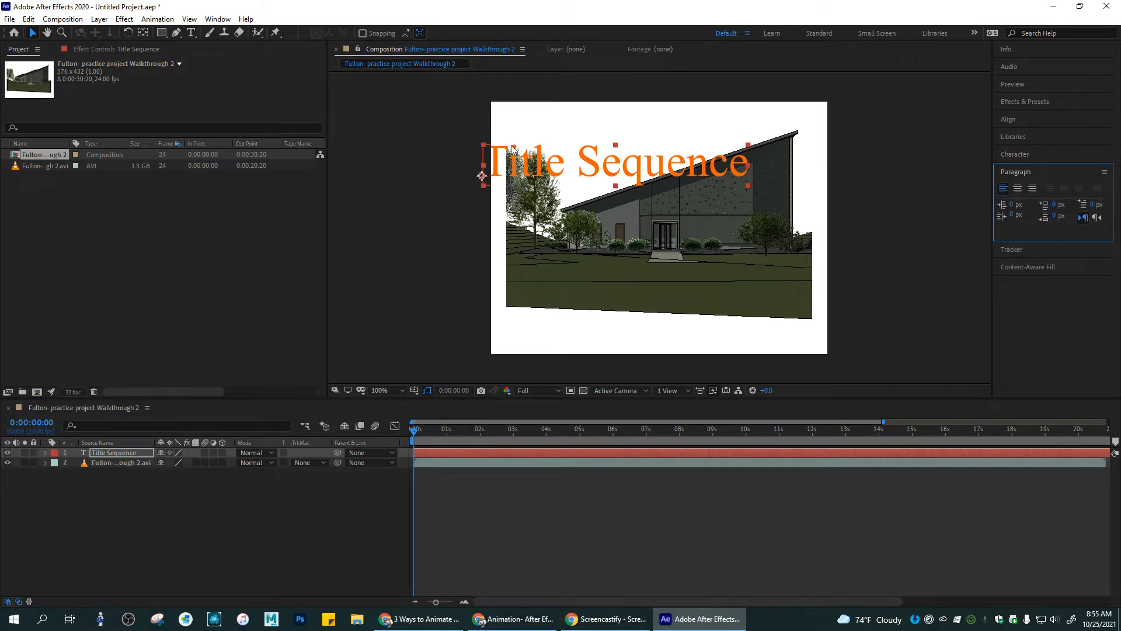
click(751, 148)
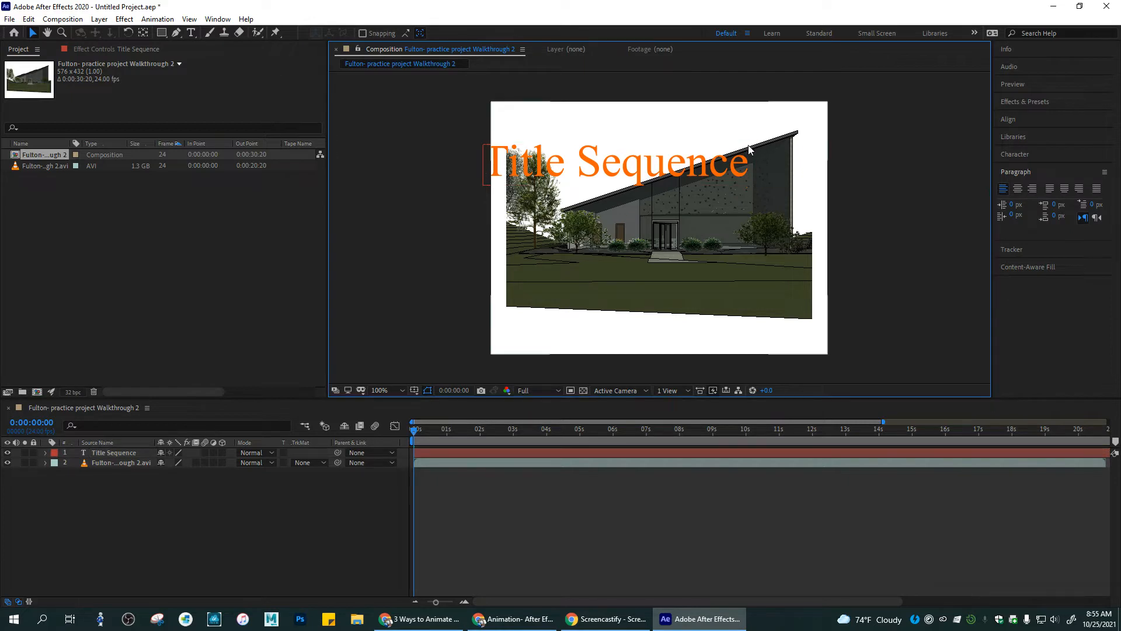
click(738, 151)
drag(748, 145, 807, 137)
drag(701, 161, 712, 164)
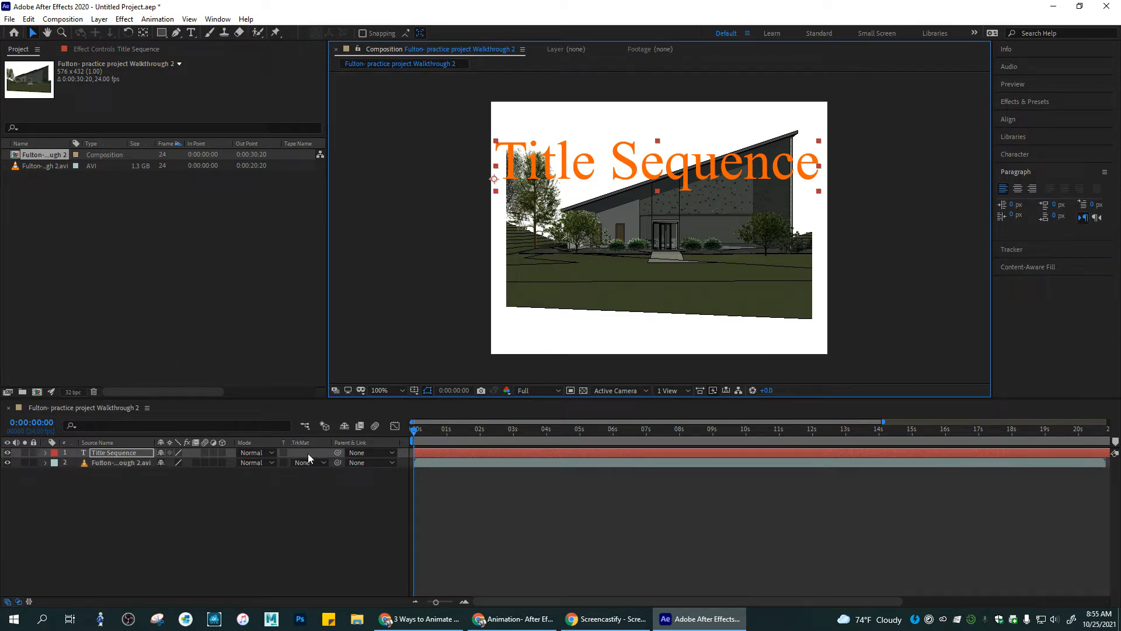
double_click(111, 455)
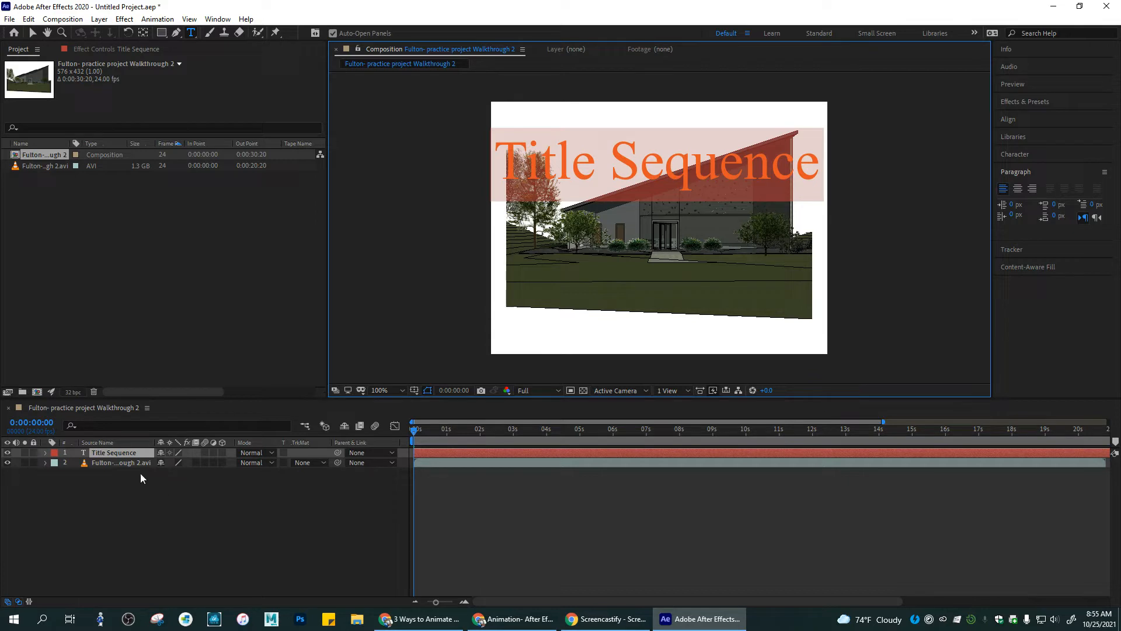
click(125, 451)
click(114, 524)
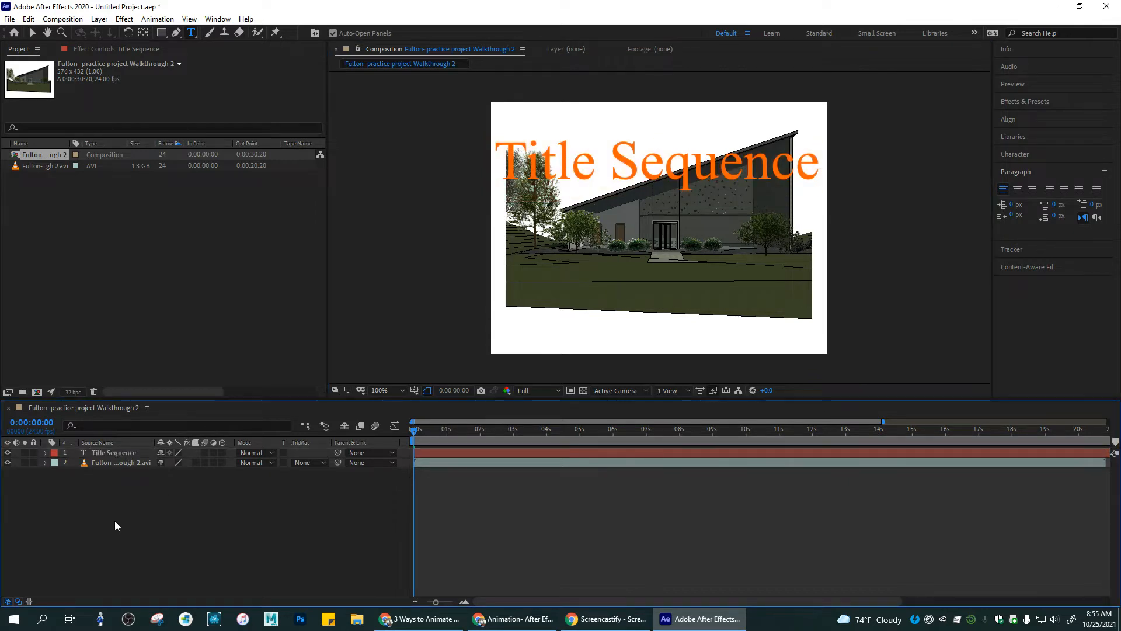
- Apply the Center Spiral animate-in text preset to the Title Sequence layer at the start of the timeline
click(117, 454)
click(45, 454)
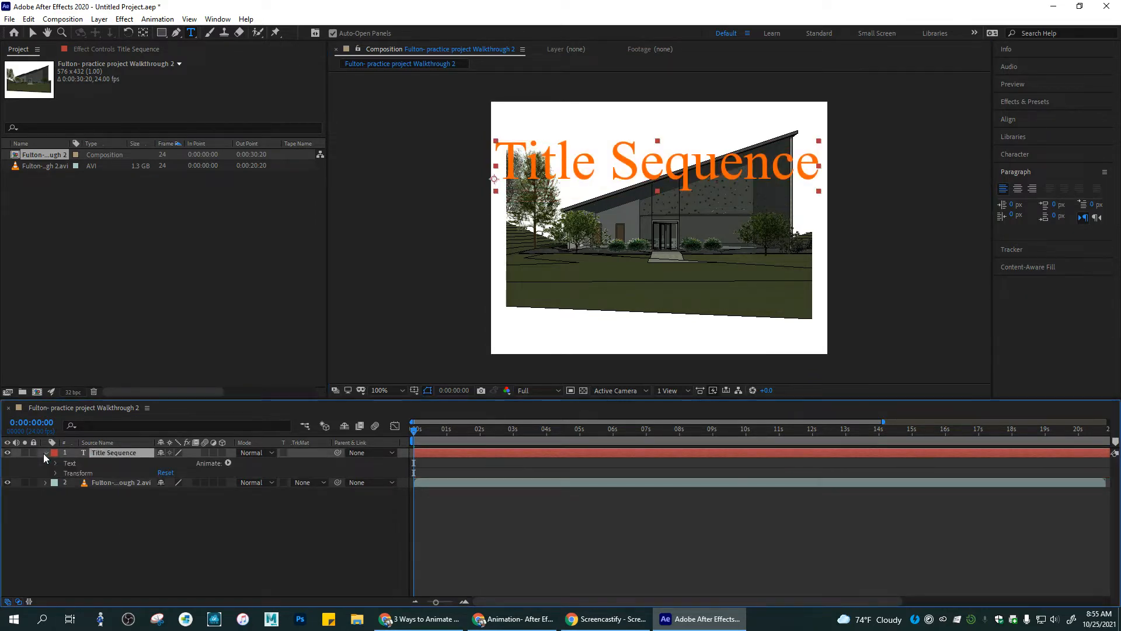
click(45, 453)
drag(415, 429, 353, 421)
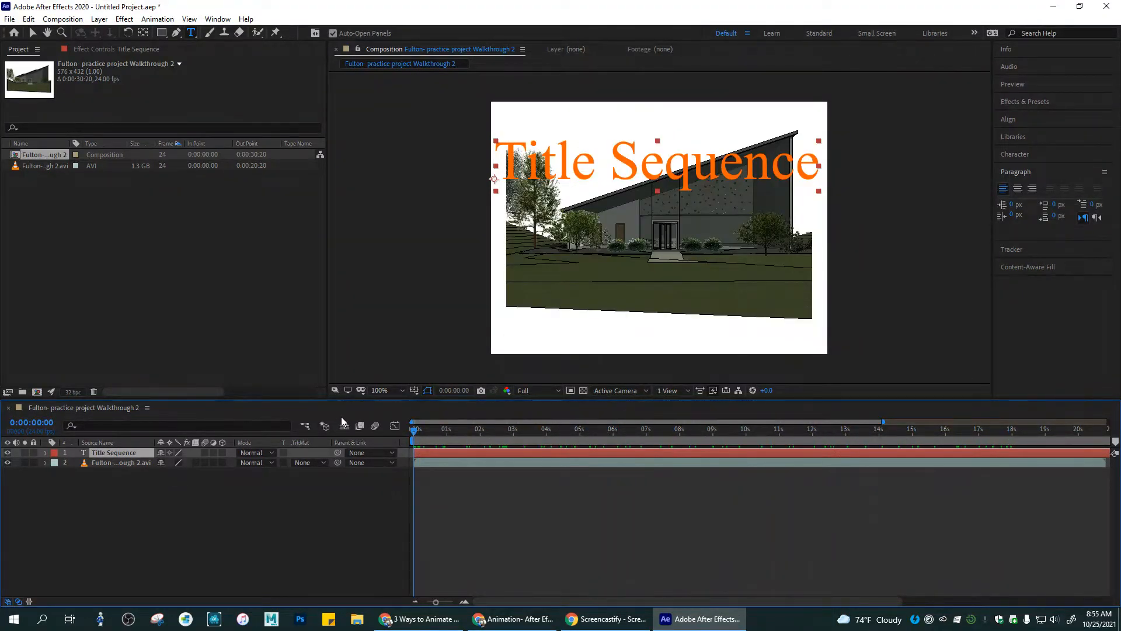
click(1018, 101)
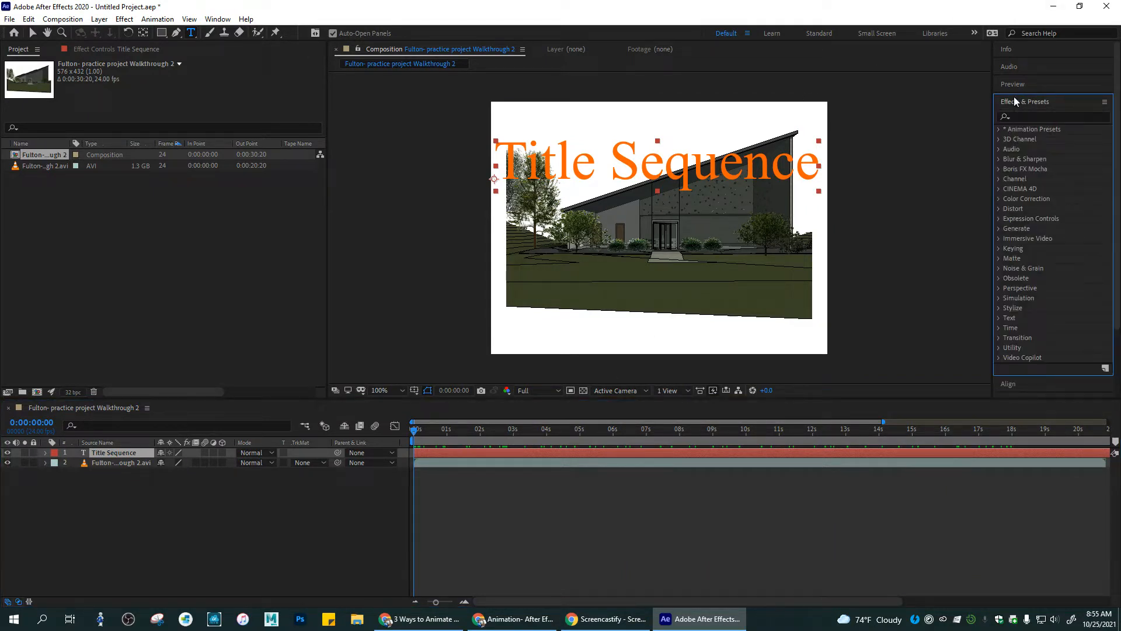
click(999, 129)
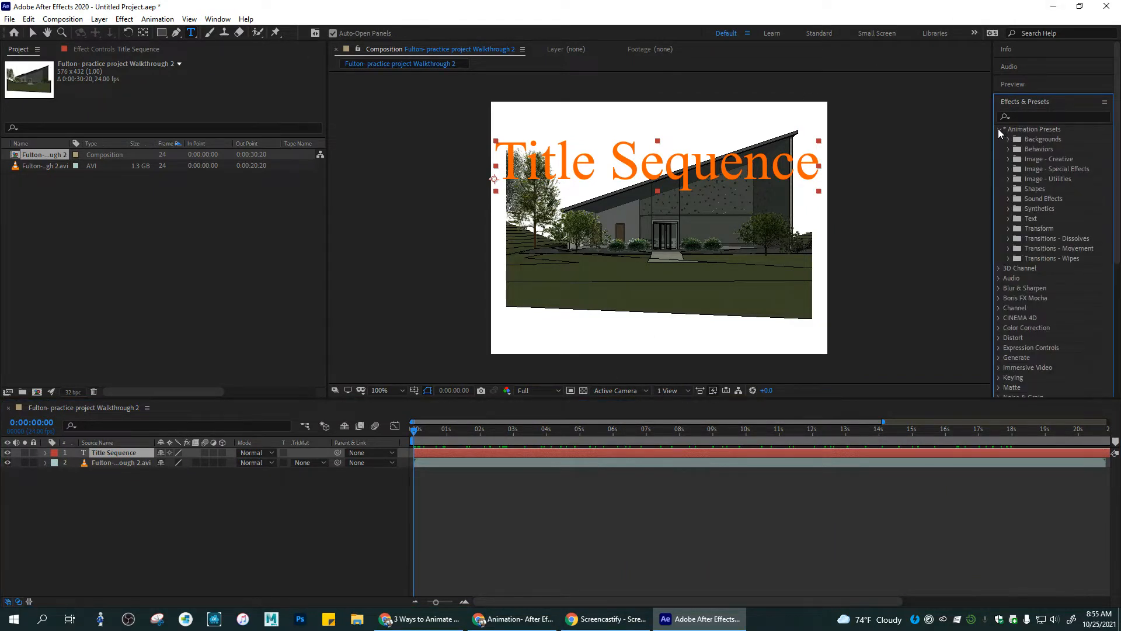
click(1008, 219)
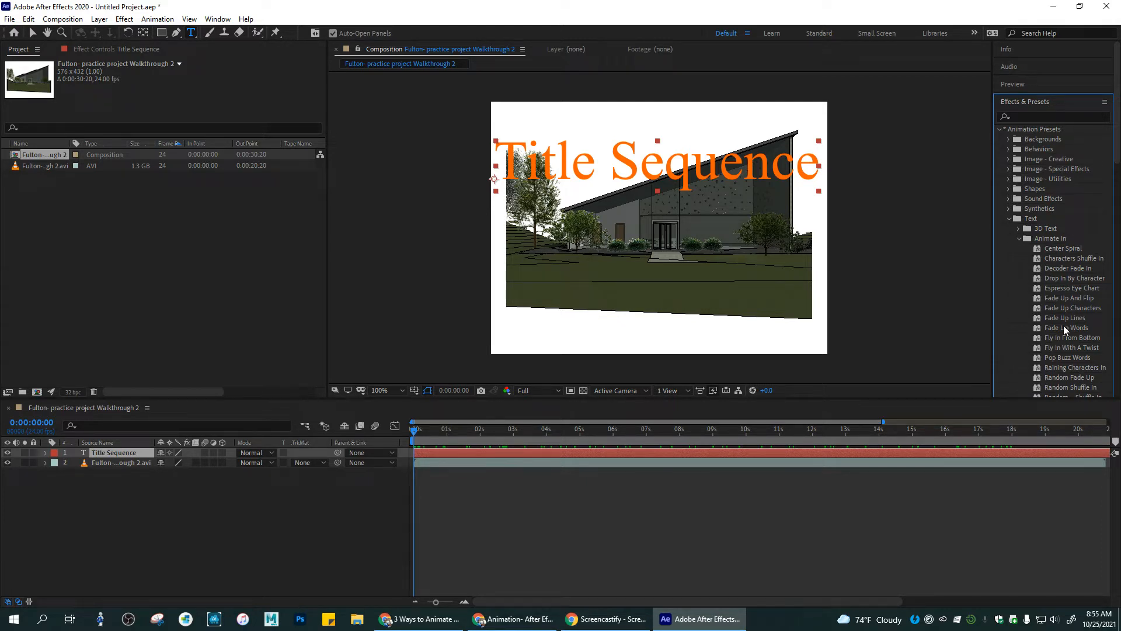
click(1050, 248)
drag(959, 256, 656, 168)
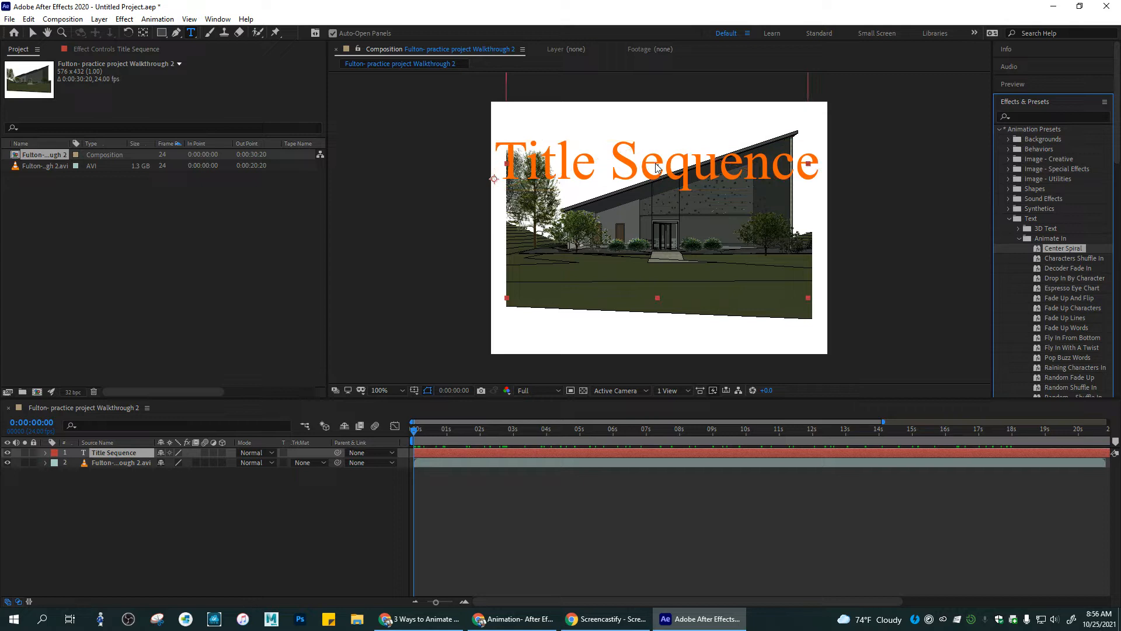
- Preview the spiral title animation and expand the Title Sequence layer's Spiral and Fade In animators to their keyframes
key(space)
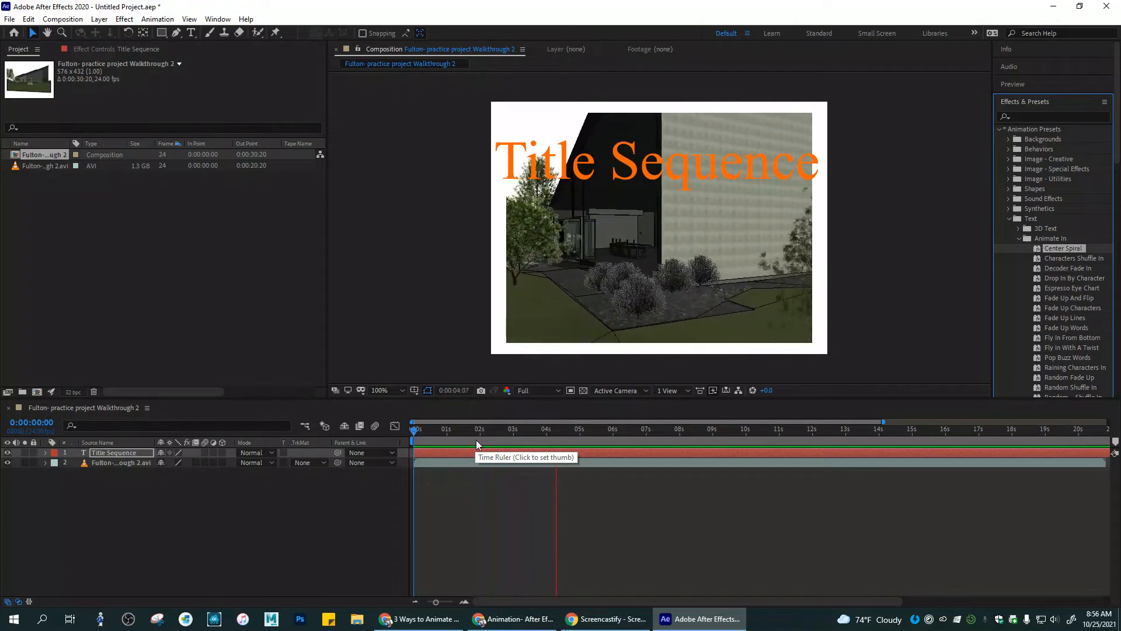
key(space)
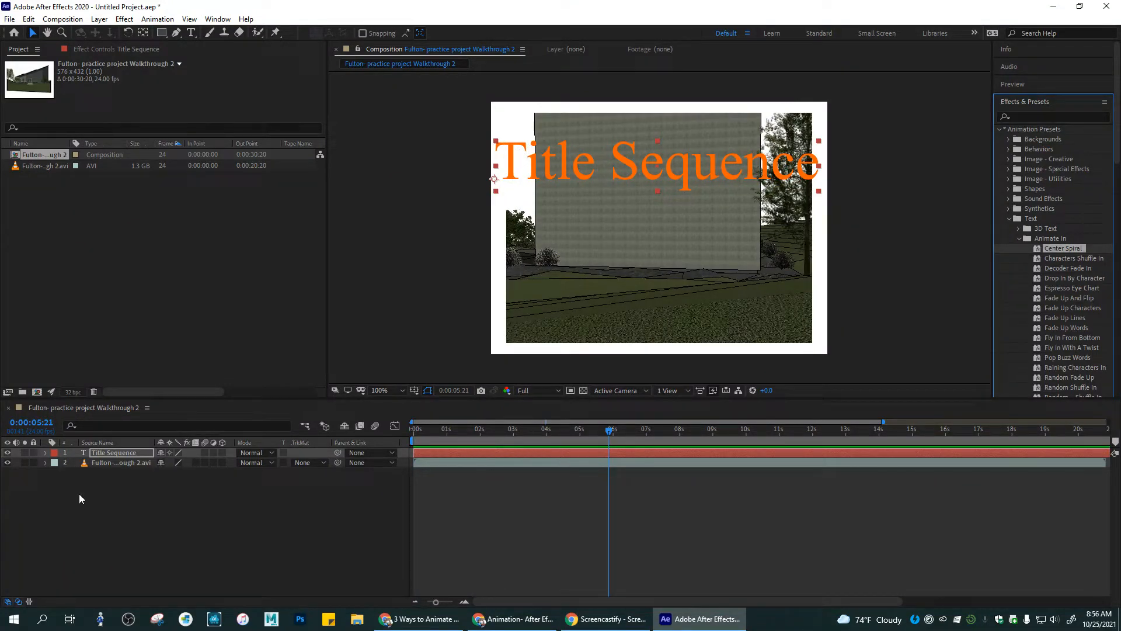
click(45, 453)
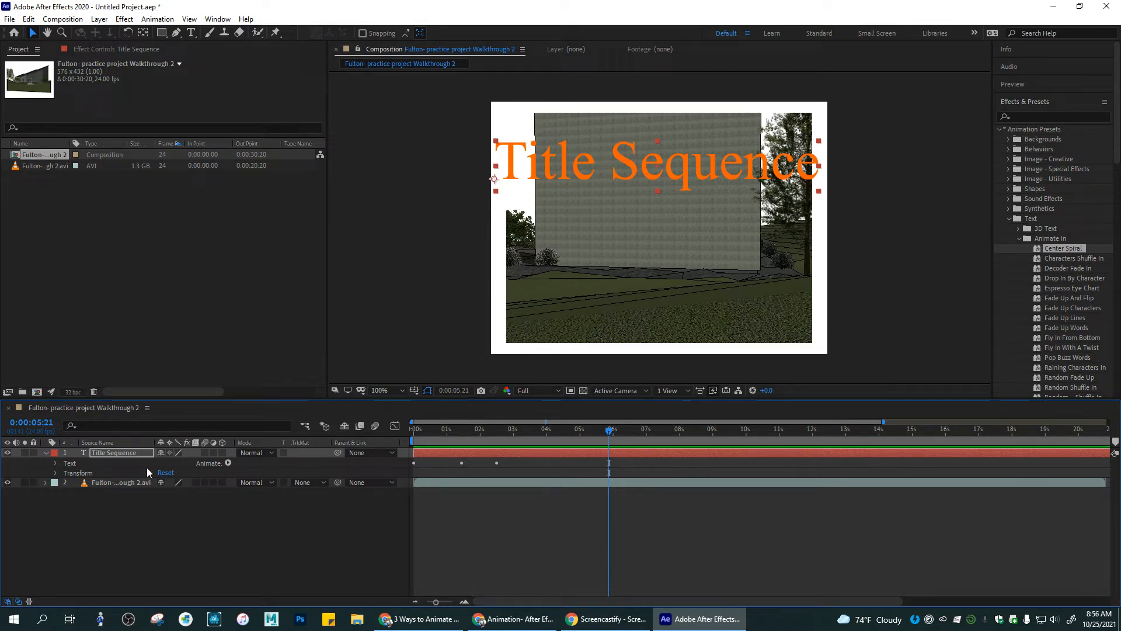
click(55, 463)
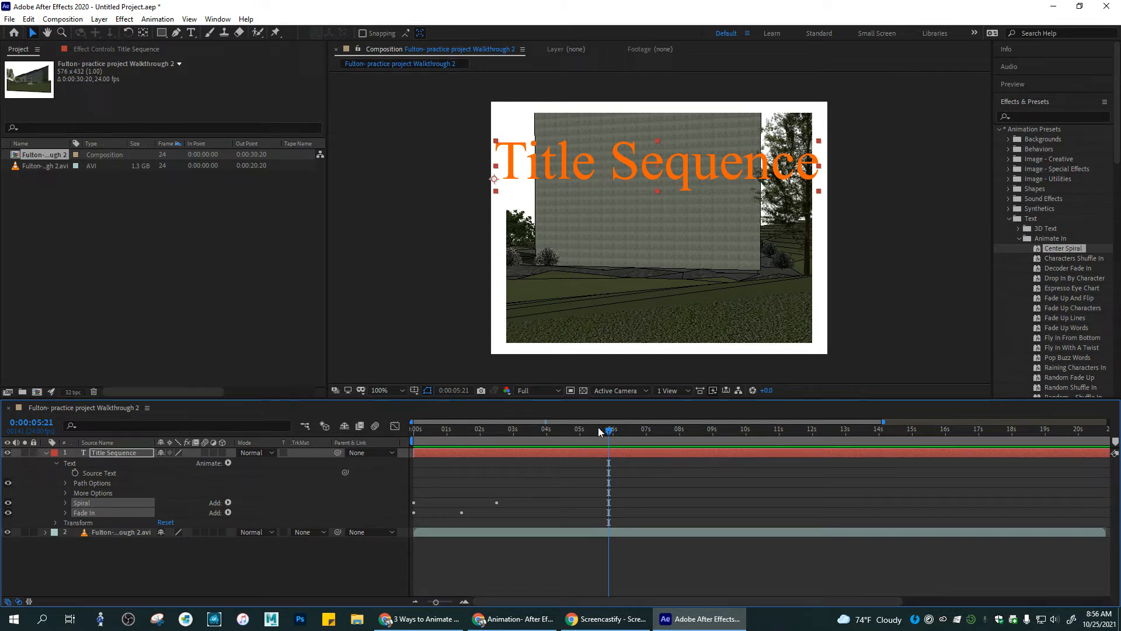
drag(610, 431, 411, 435)
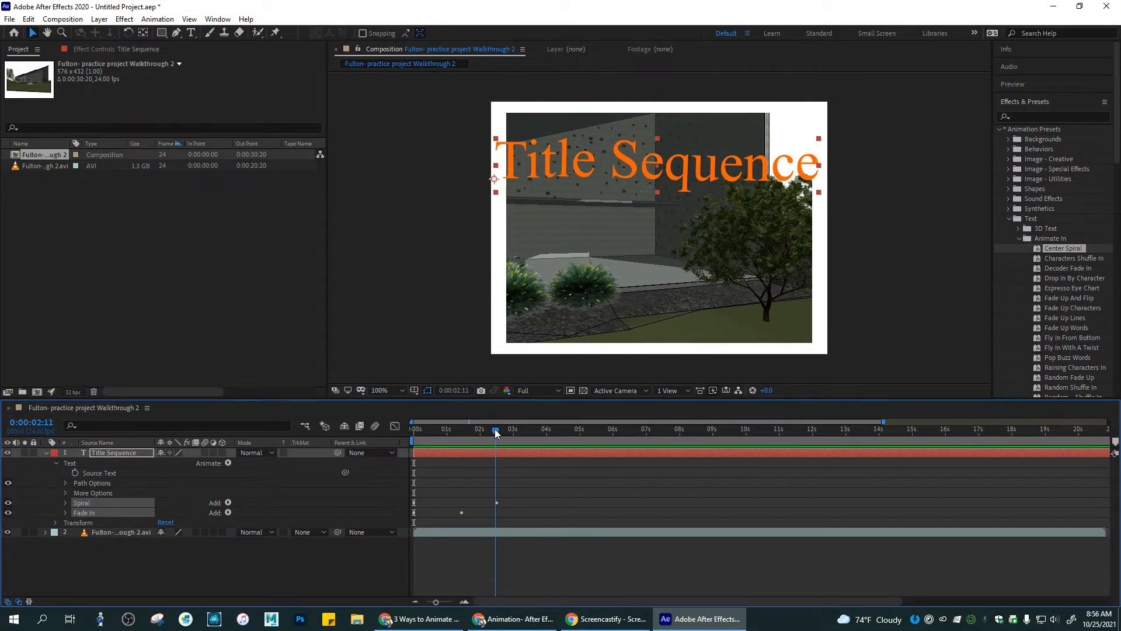
click(64, 502)
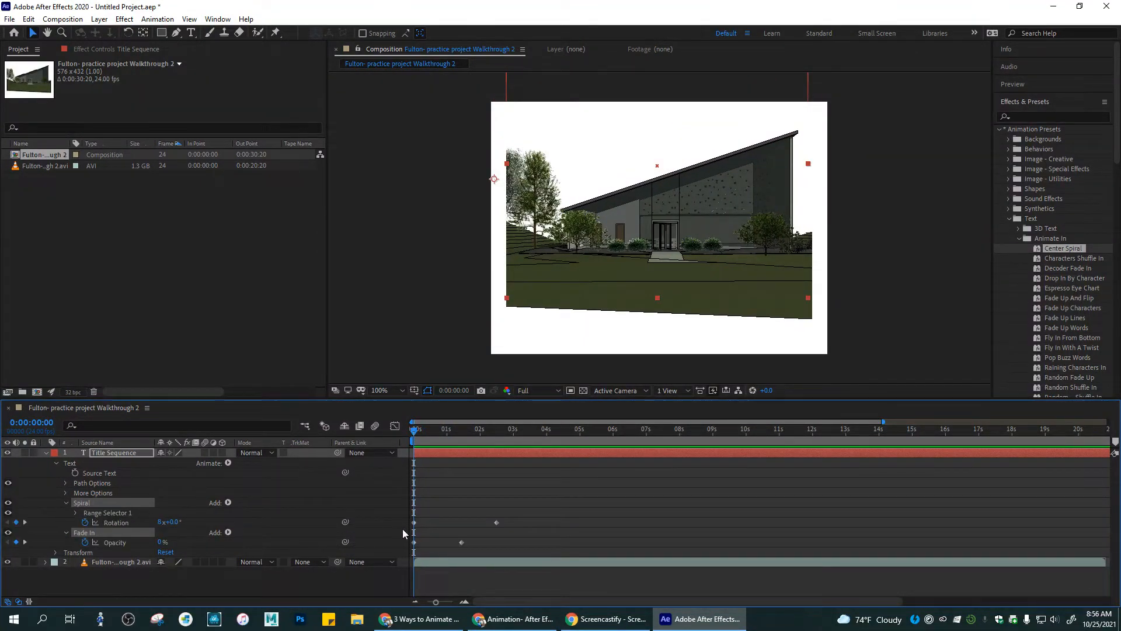
- Examine how the title's rotation and opacity change between the keyframes in the first two and a half seconds
click(433, 434)
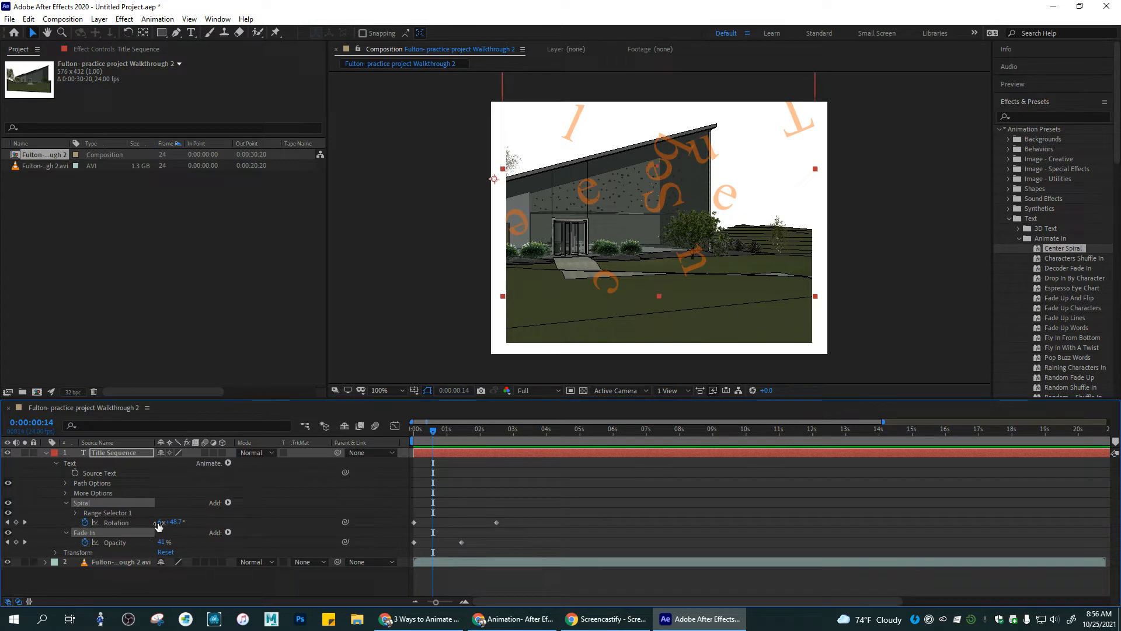
drag(434, 431, 414, 431)
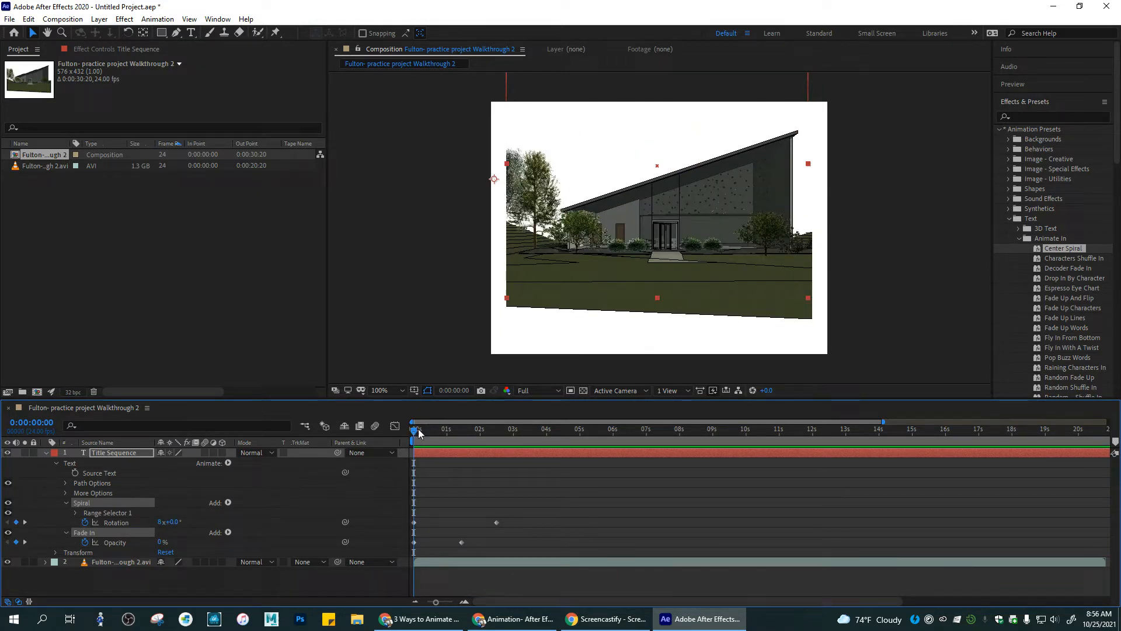
key(space)
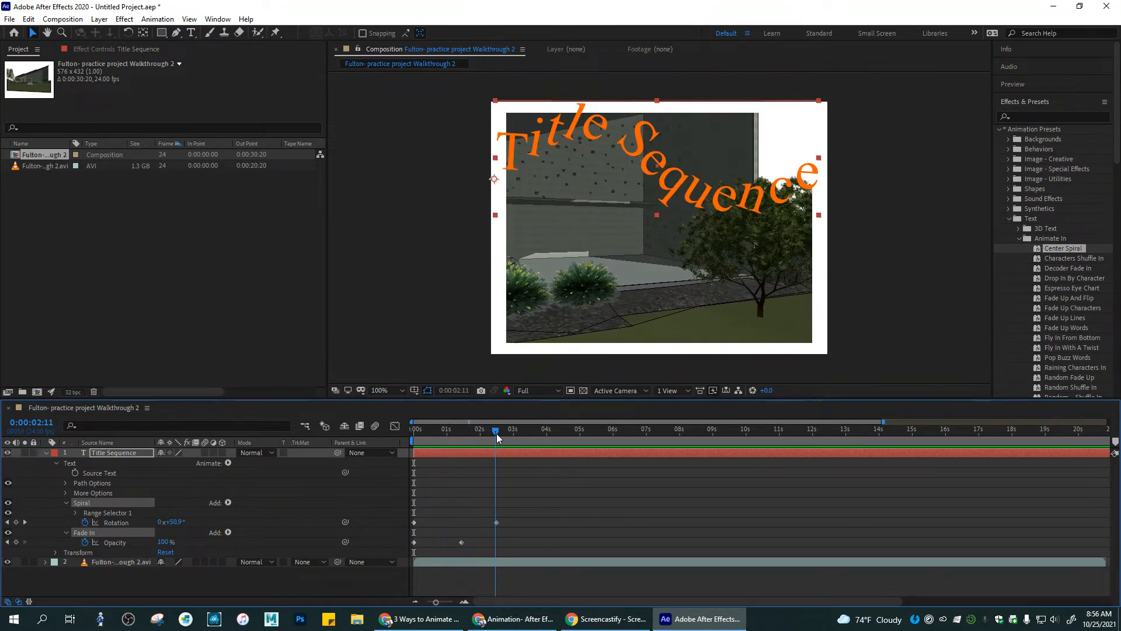
drag(497, 433, 414, 434)
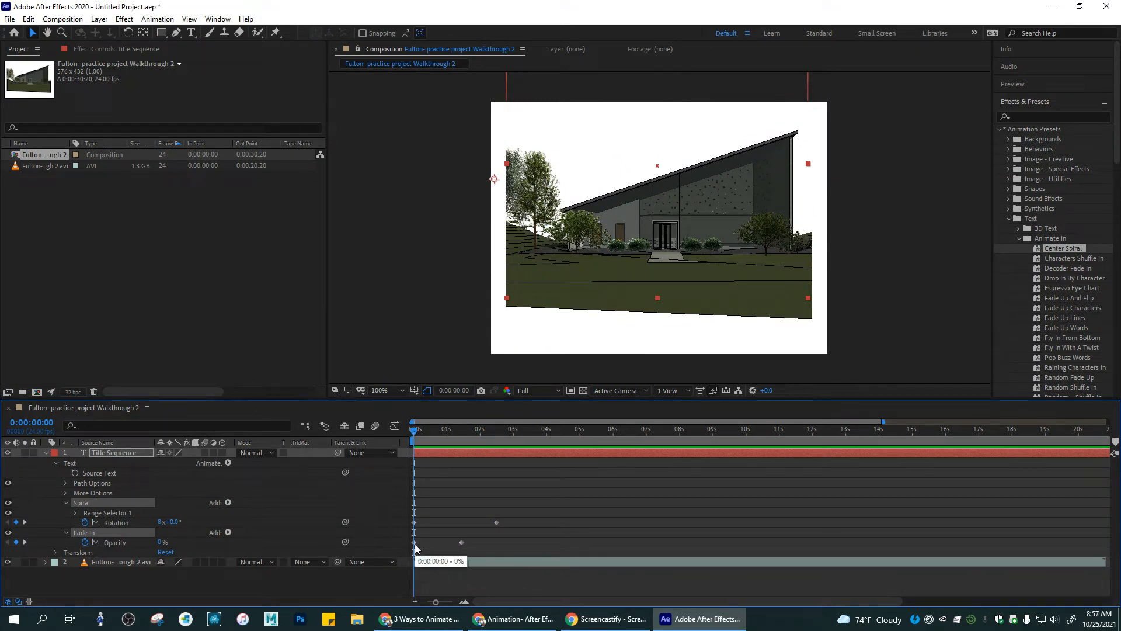
drag(416, 437, 462, 432)
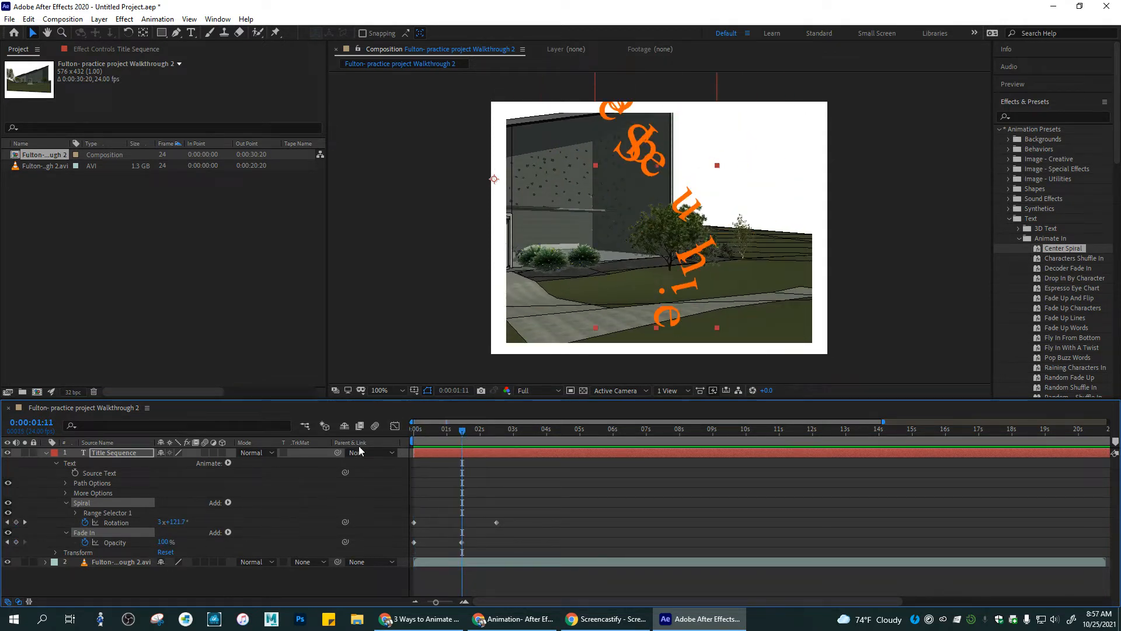
- Add Fade In opacity keyframes of 100% at 0:00:02:06 and 0% at 0:00:02:21 to fade the title out
drag(465, 436, 492, 430)
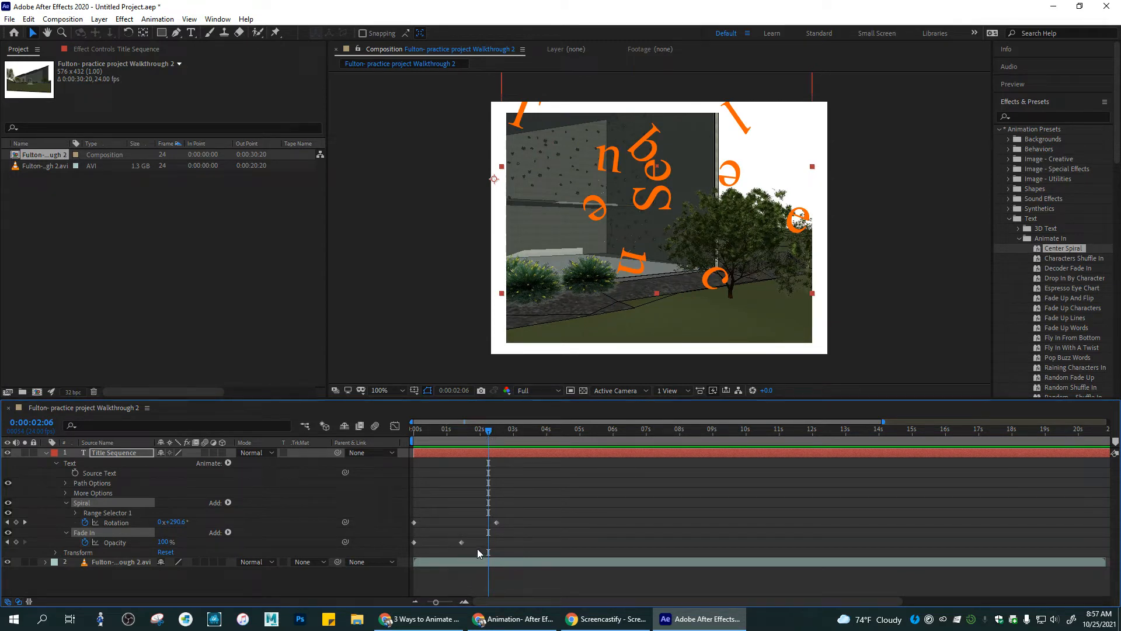
click(16, 543)
mouse_move(489, 430)
mouse_down()
mouse_move(434, 431)
mouse_move(500, 430)
mouse_move(427, 428)
mouse_move(495, 437)
mouse_up()
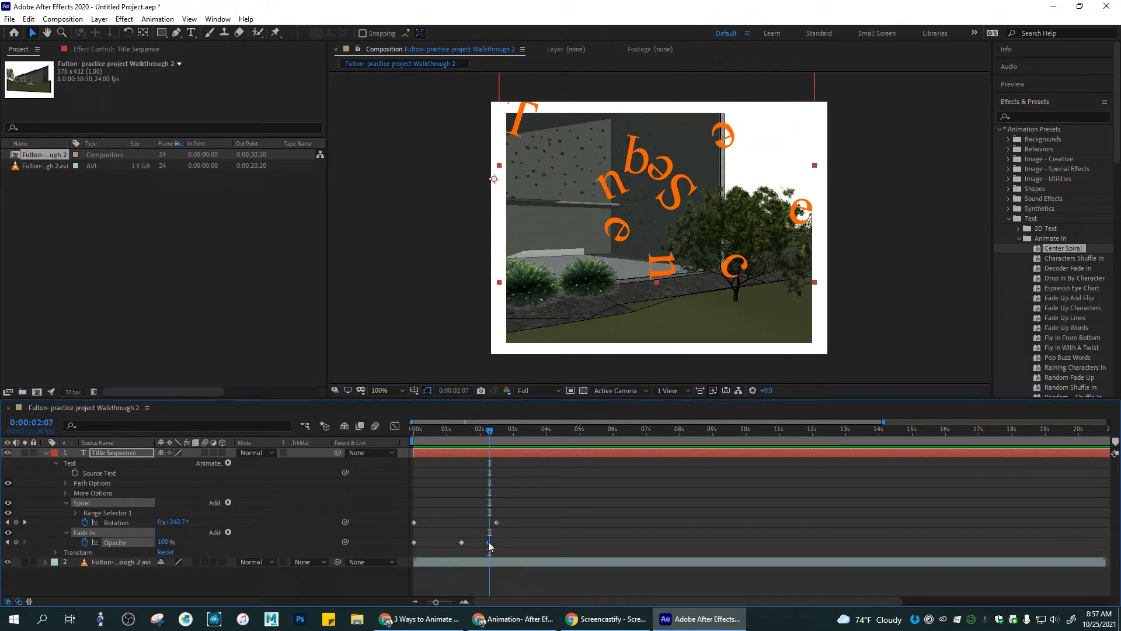
mouse_move(489, 432)
mouse_down()
mouse_move(504, 431)
mouse_move(449, 432)
mouse_move(509, 439)
mouse_up()
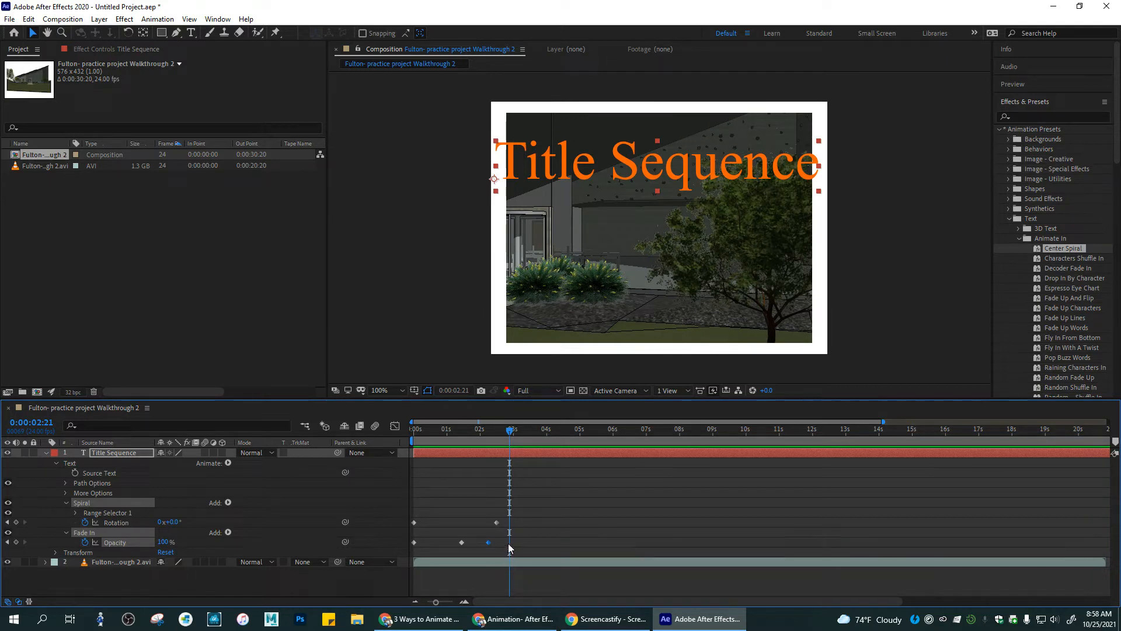
click(16, 542)
drag(165, 547, 94, 547)
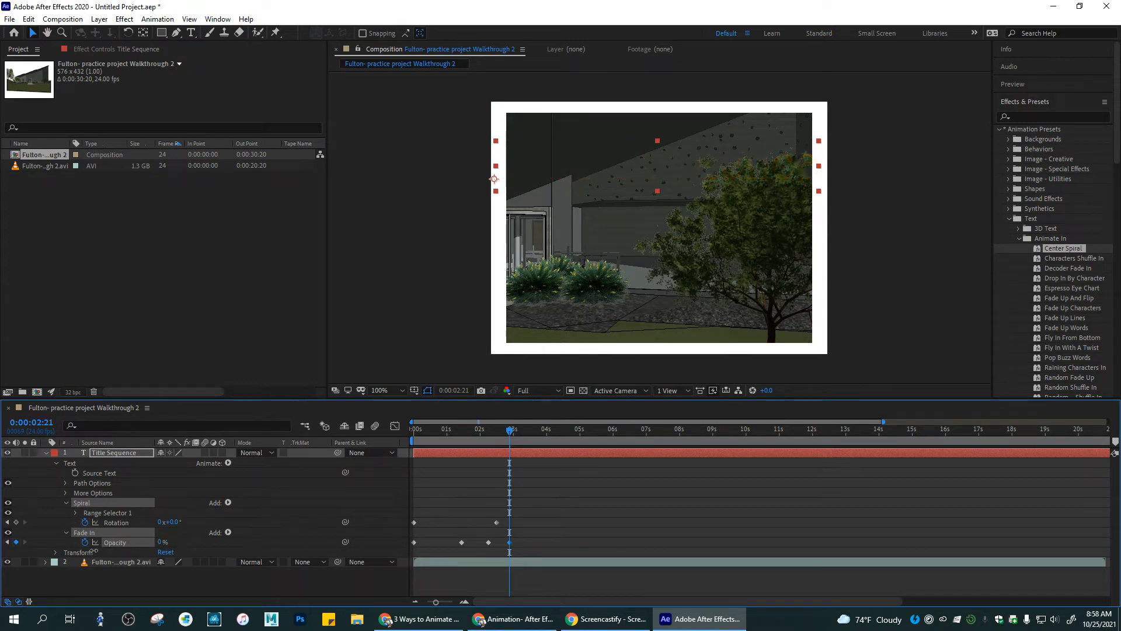
- Play the title animation from the start to check the spiral and fade-out
drag(511, 434, 391, 438)
key(space)
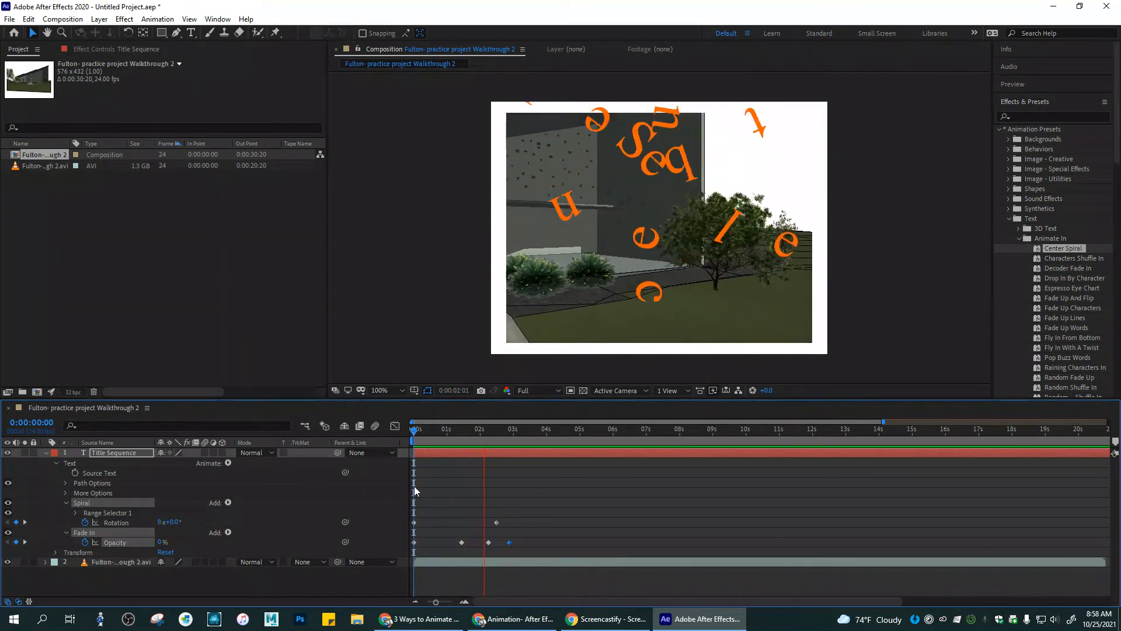
key(space)
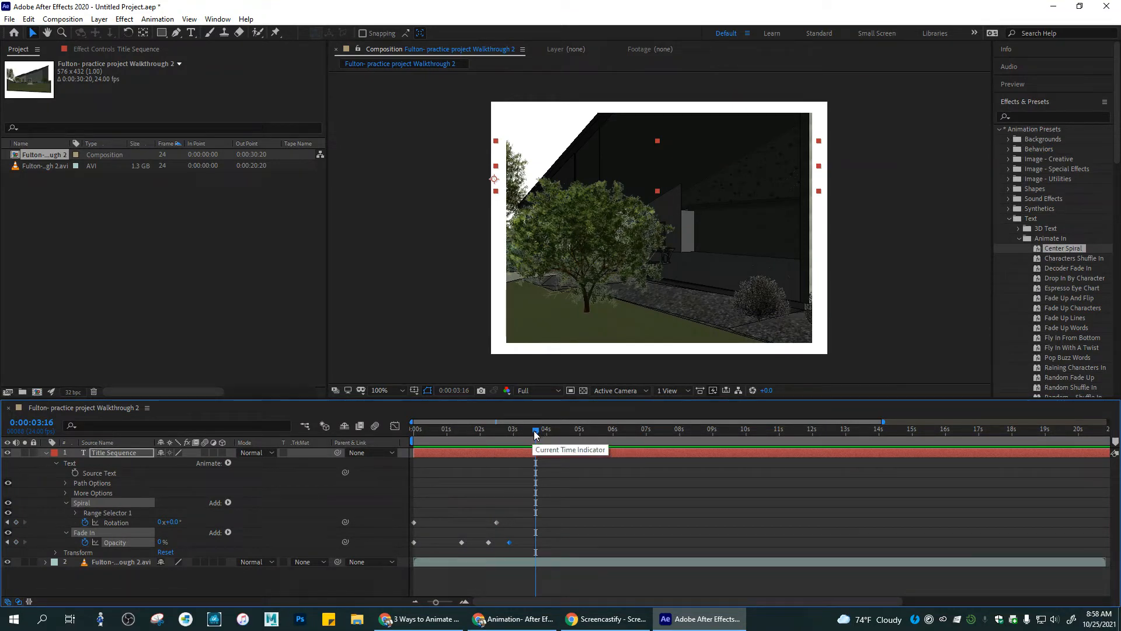
- Move the Spiral rotation's end keyframe back in line with the second opacity keyframe and preview the title from the start
click(496, 521)
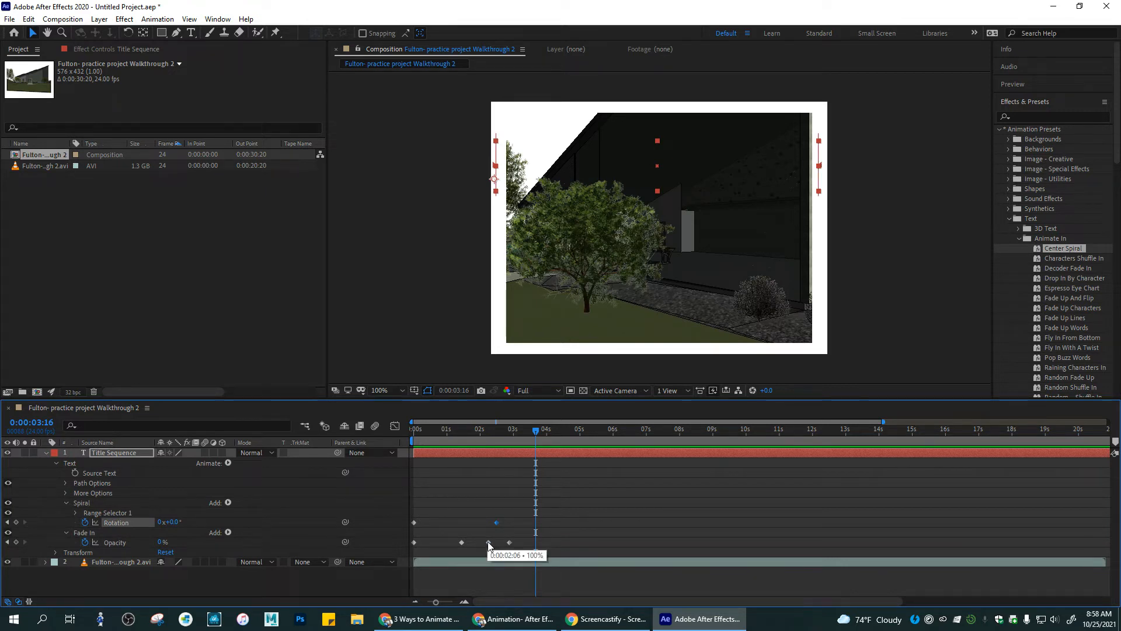
drag(536, 430, 562, 436)
drag(496, 521, 461, 520)
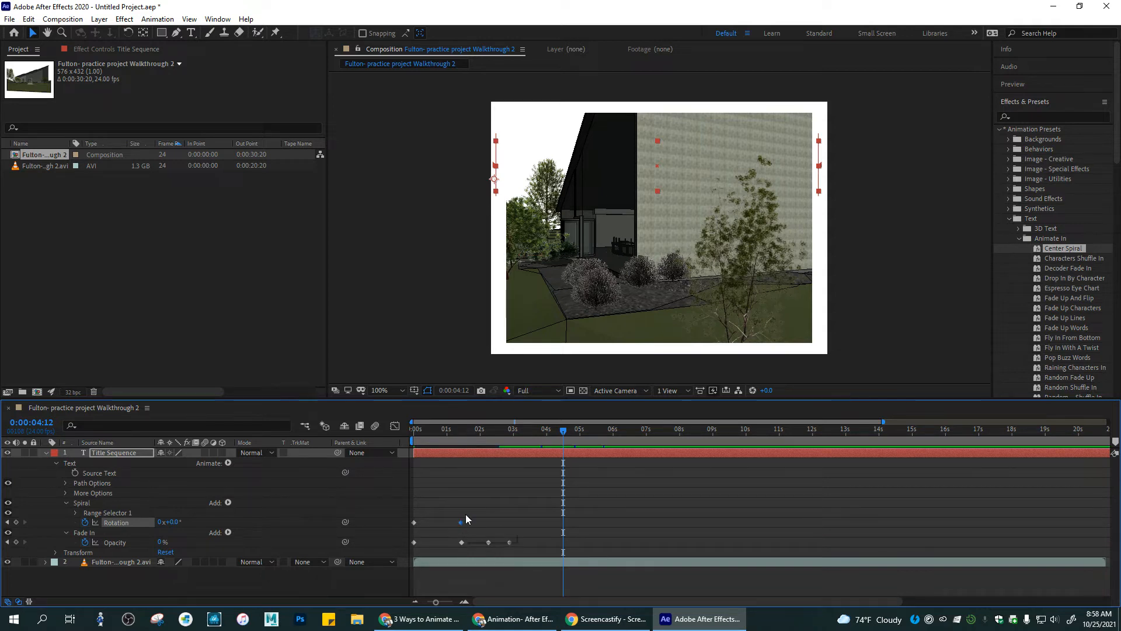
drag(562, 431, 401, 441)
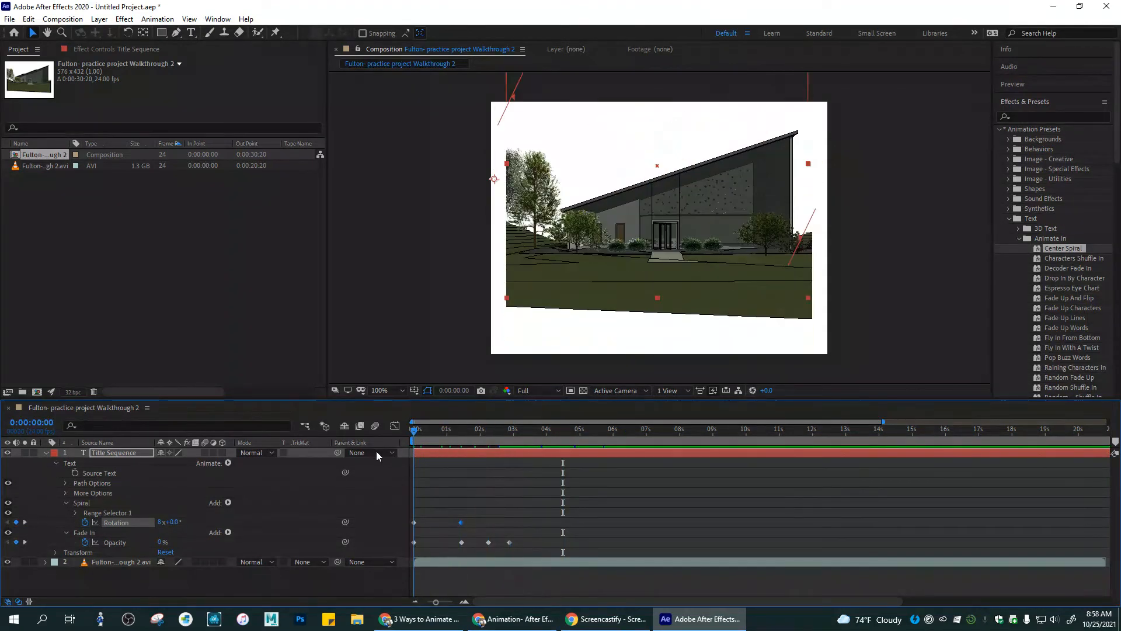
key(space)
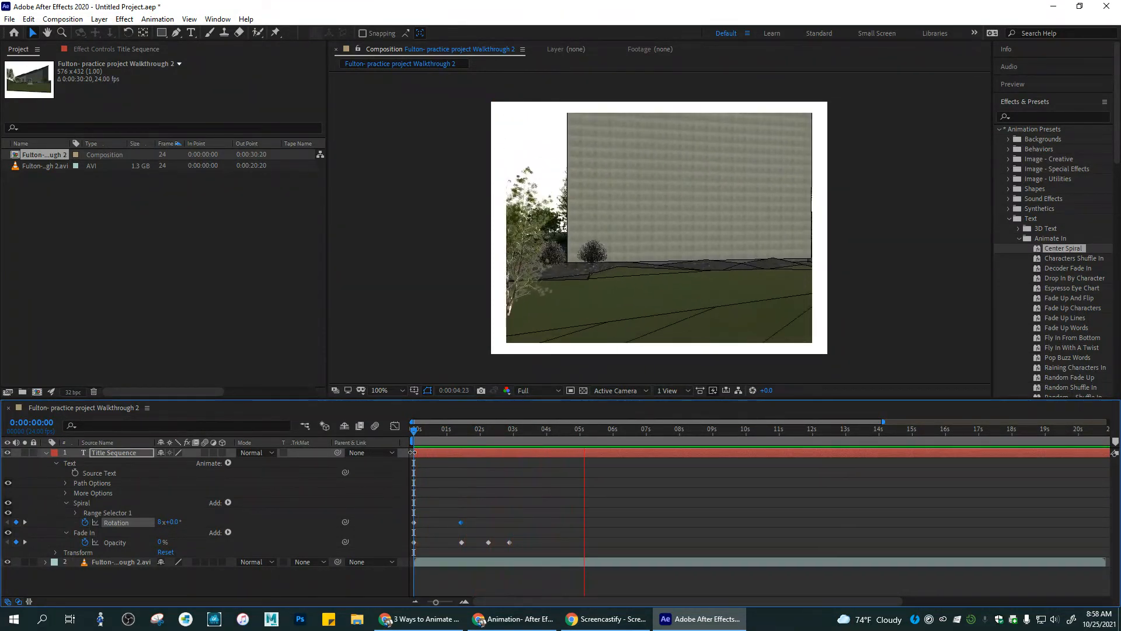
key(space)
- Shift the walkthrough footage layer to start at the last opacity keyframe, and preview the title over the empty background
drag(629, 430, 401, 440)
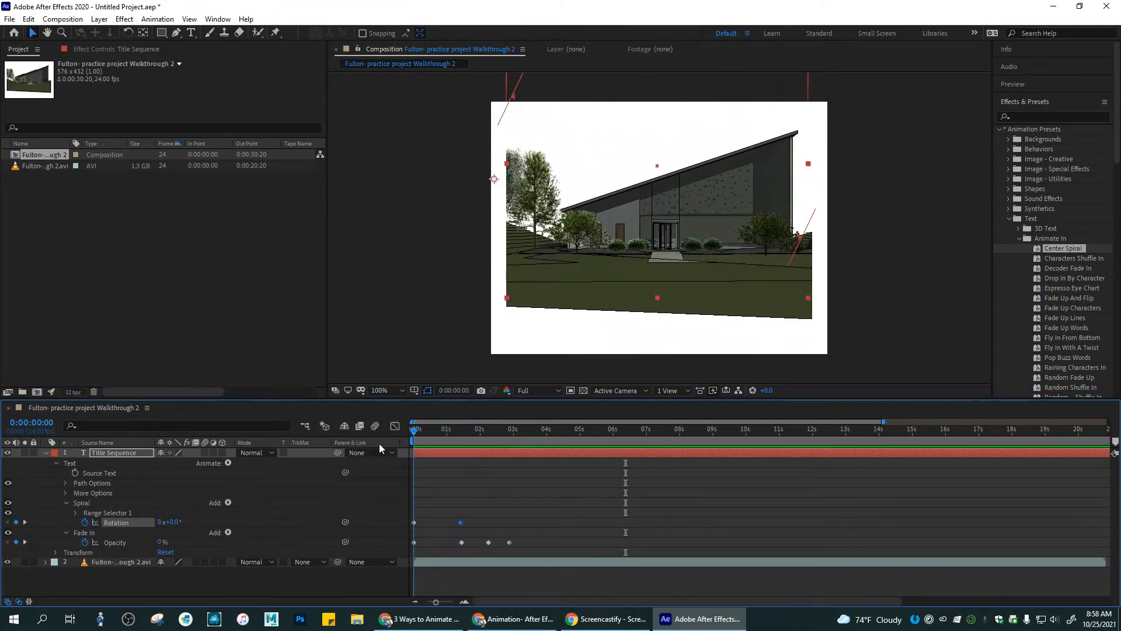
click(430, 563)
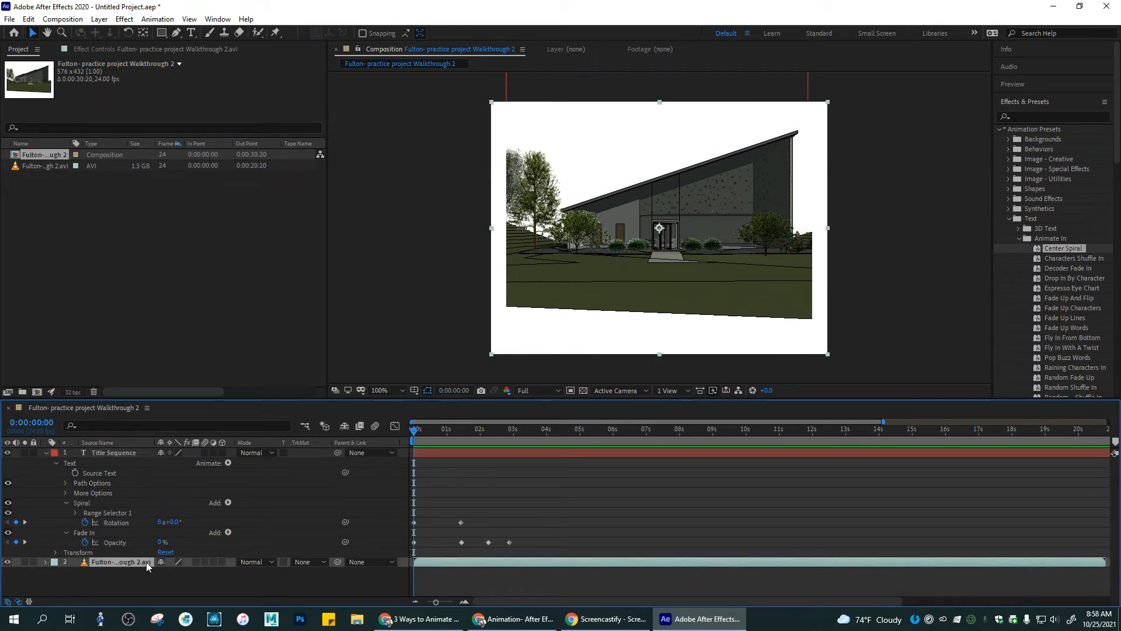
drag(439, 562, 536, 563)
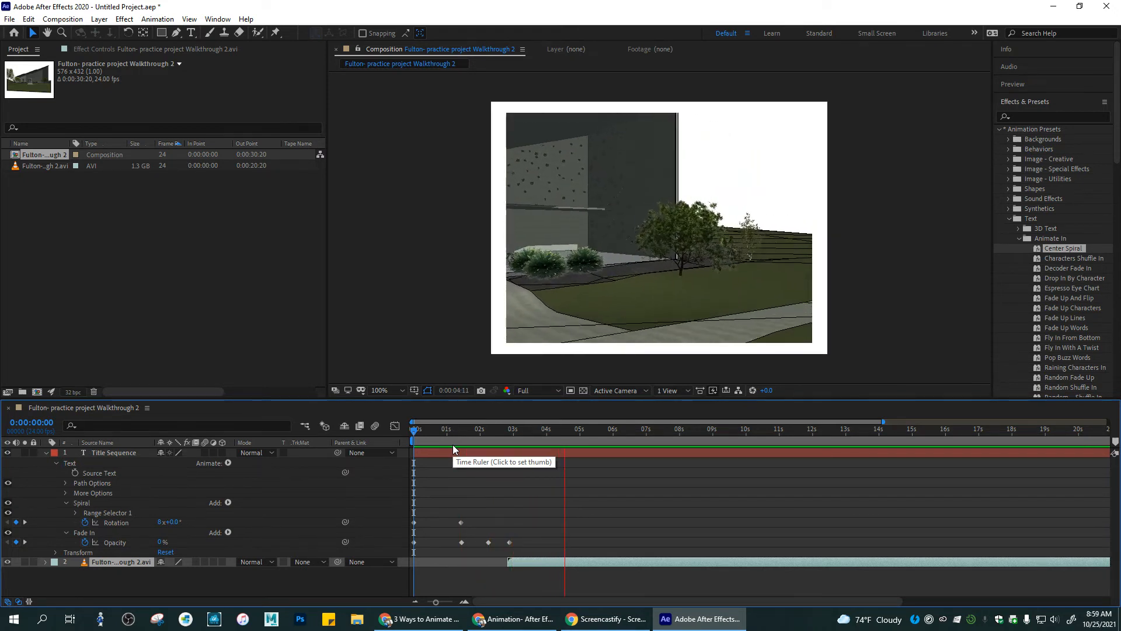
key(space)
drag(597, 430, 413, 448)
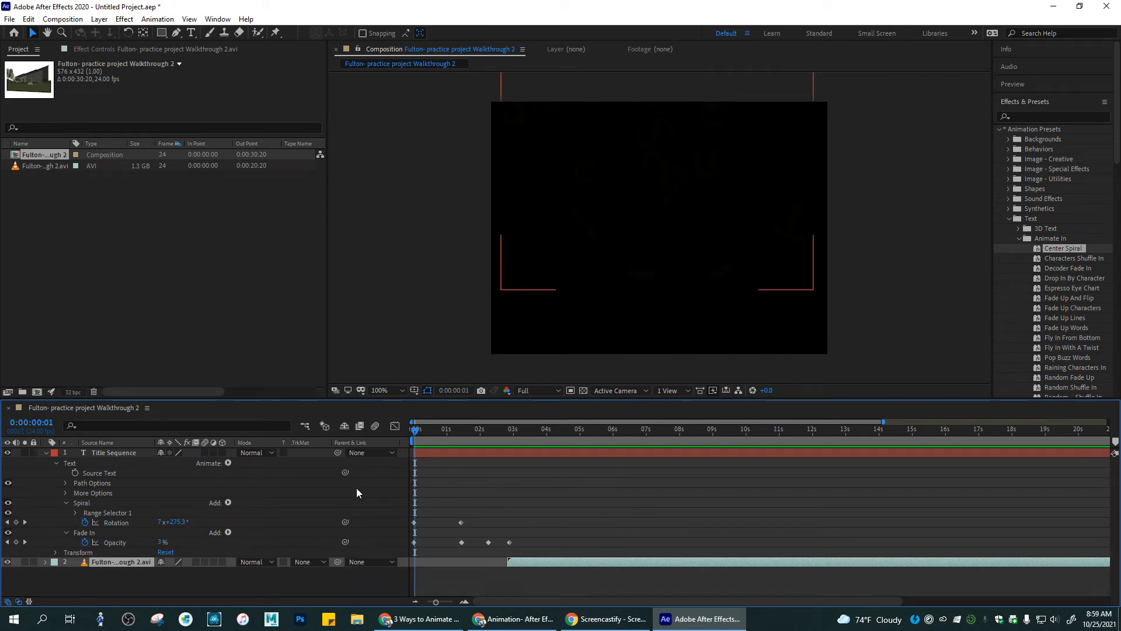
key(space)
drag(415, 430, 380, 441)
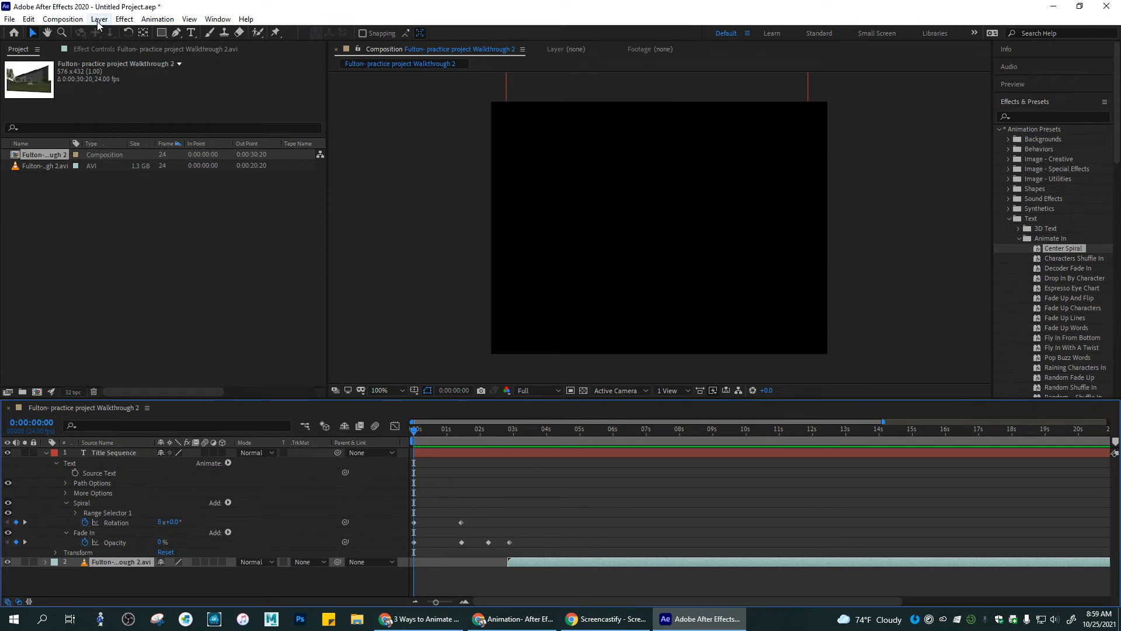
- Create a black solid layer of 576 by 432 px directly above the walkthrough footage layer
click(96, 21)
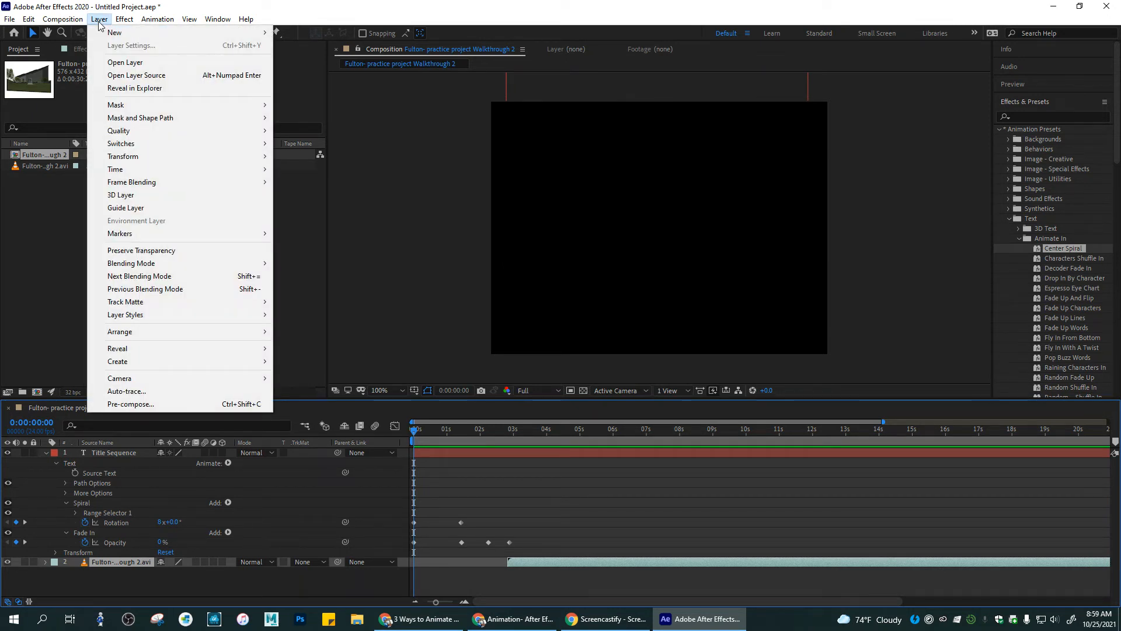
mouse_move(152, 34)
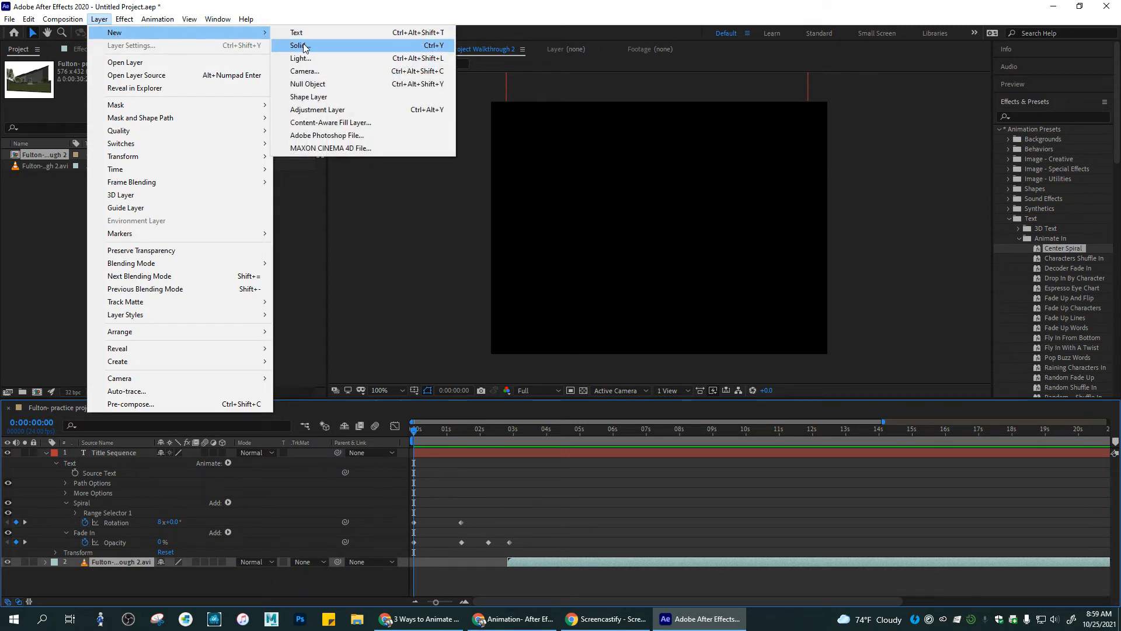
click(299, 45)
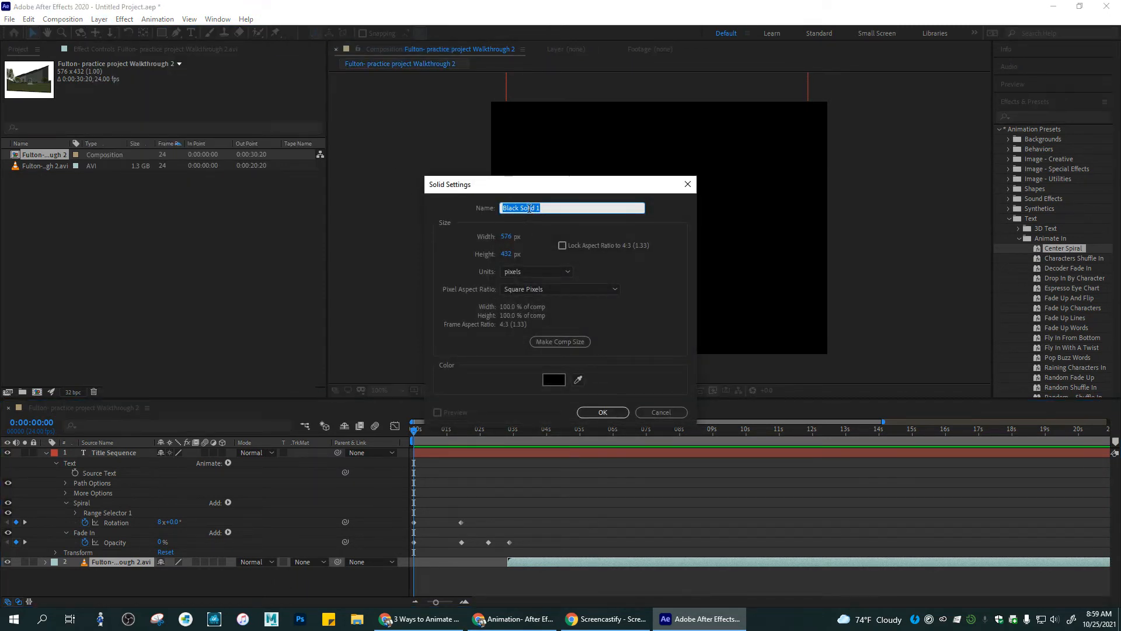
click(610, 413)
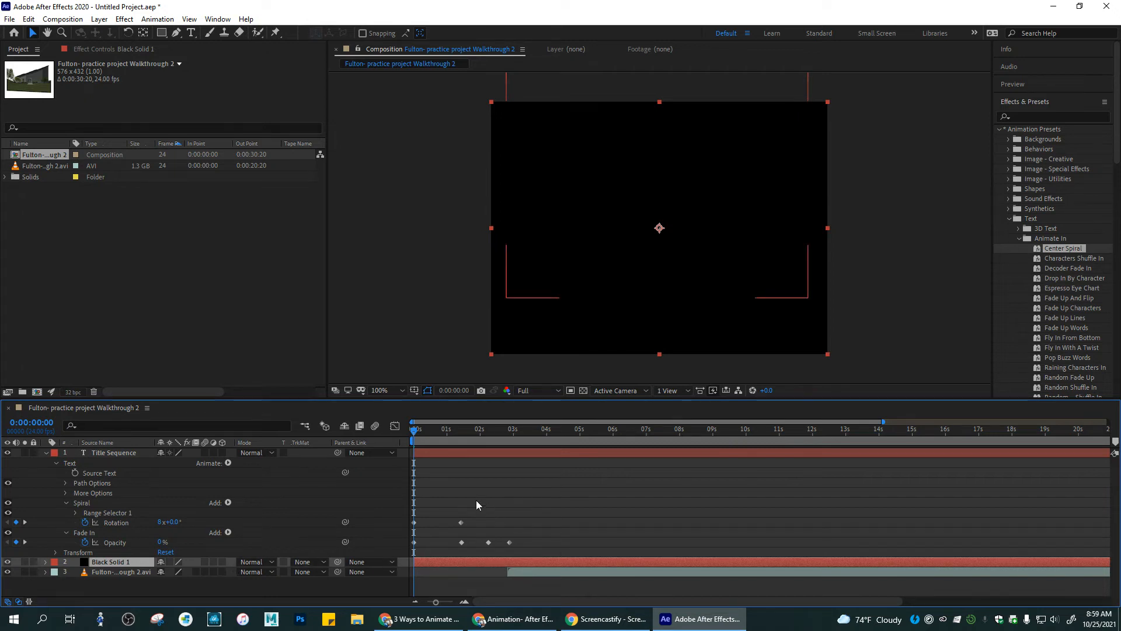
- Reveal the black solid's transform properties alongside the title's keyframes, and set its first opacity keyframe of 100% at 0:00:00:00
drag(414, 435, 391, 429)
click(46, 453)
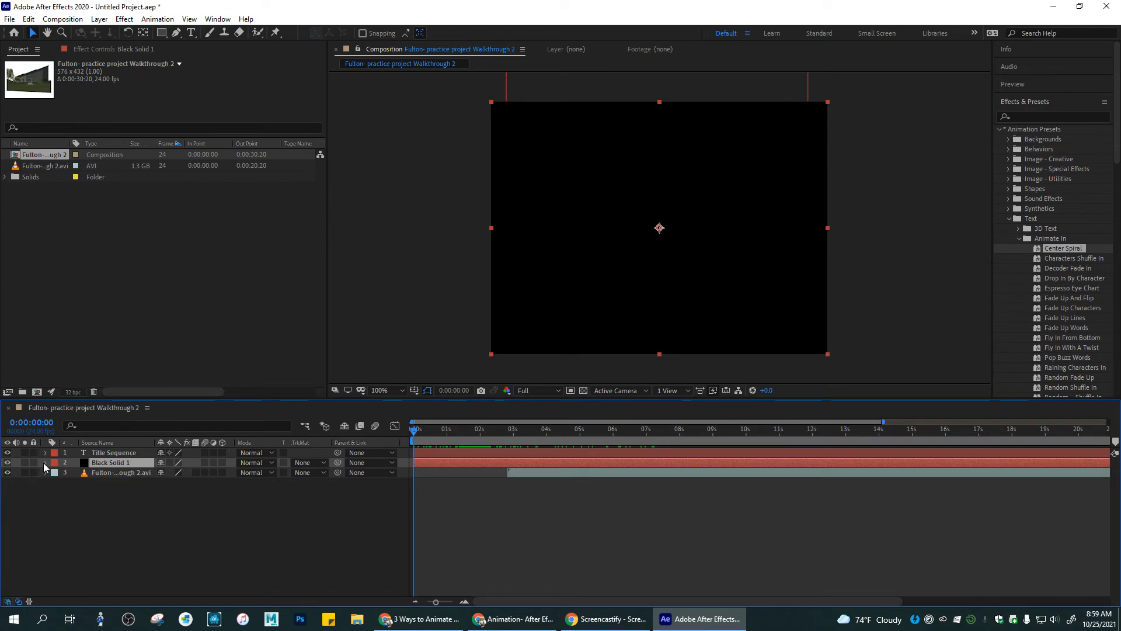
click(44, 462)
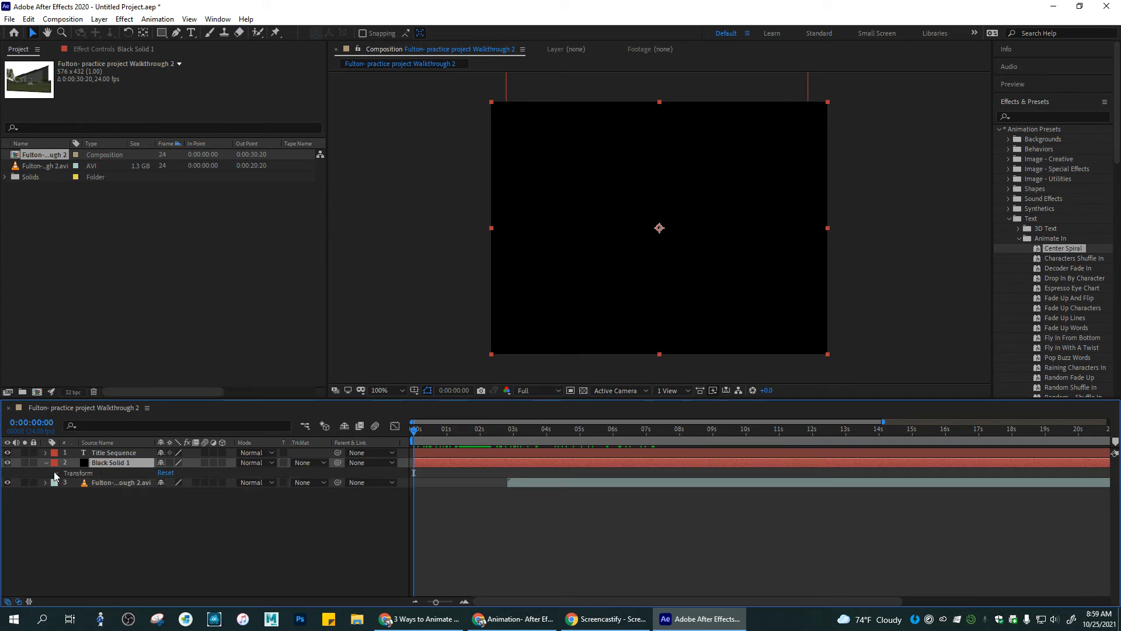
click(56, 473)
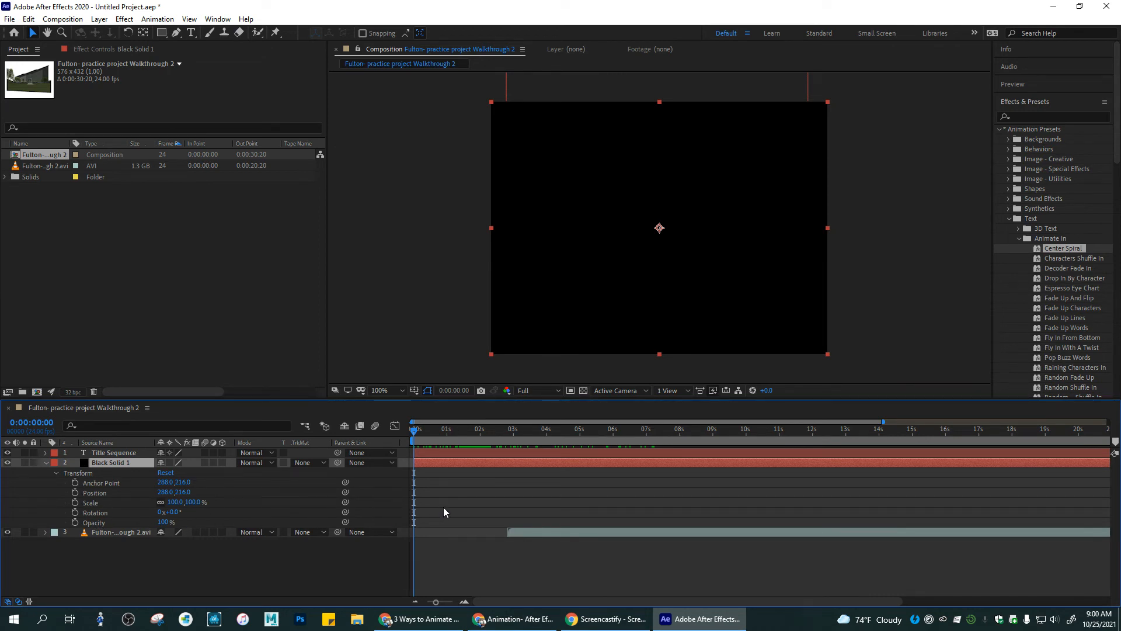
click(45, 453)
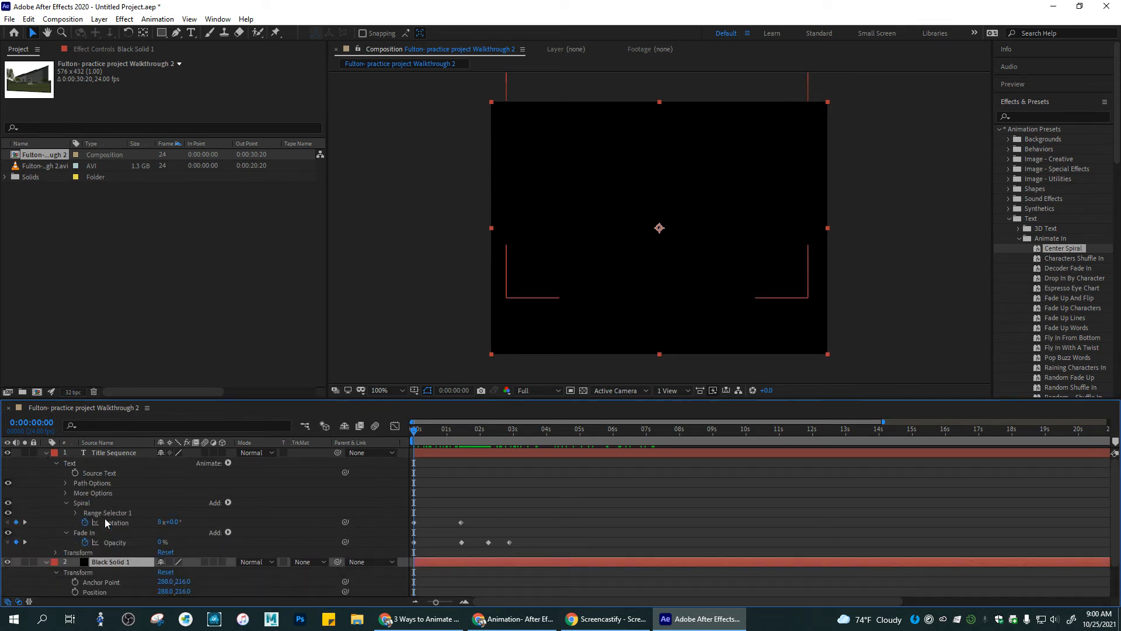
scroll(454, 538, down, 3)
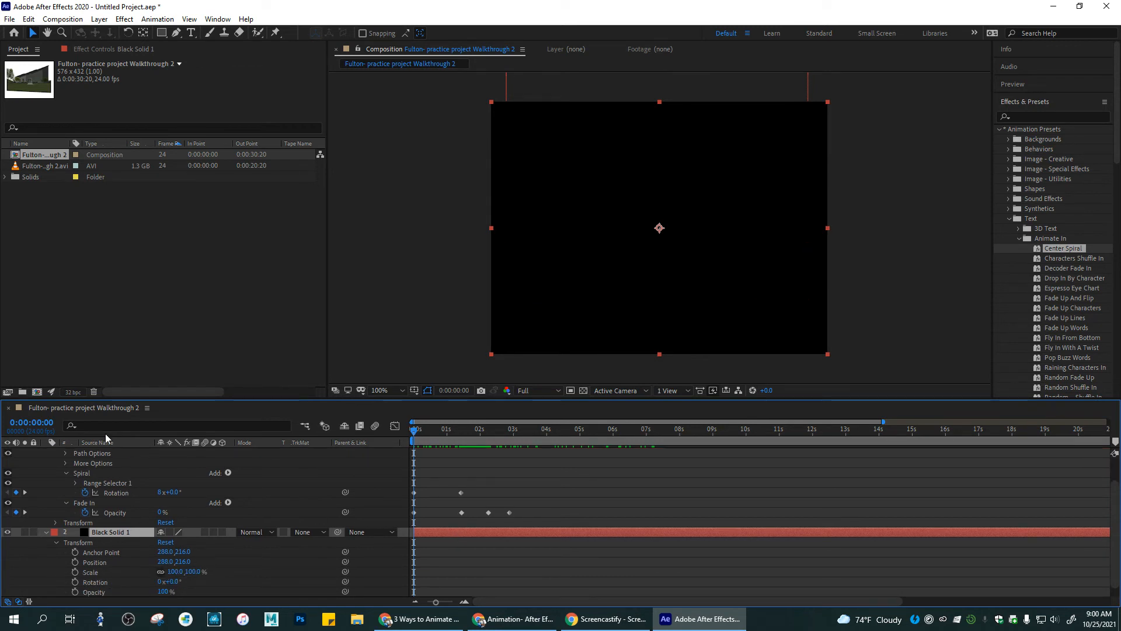
scroll(315, 504, down, 1)
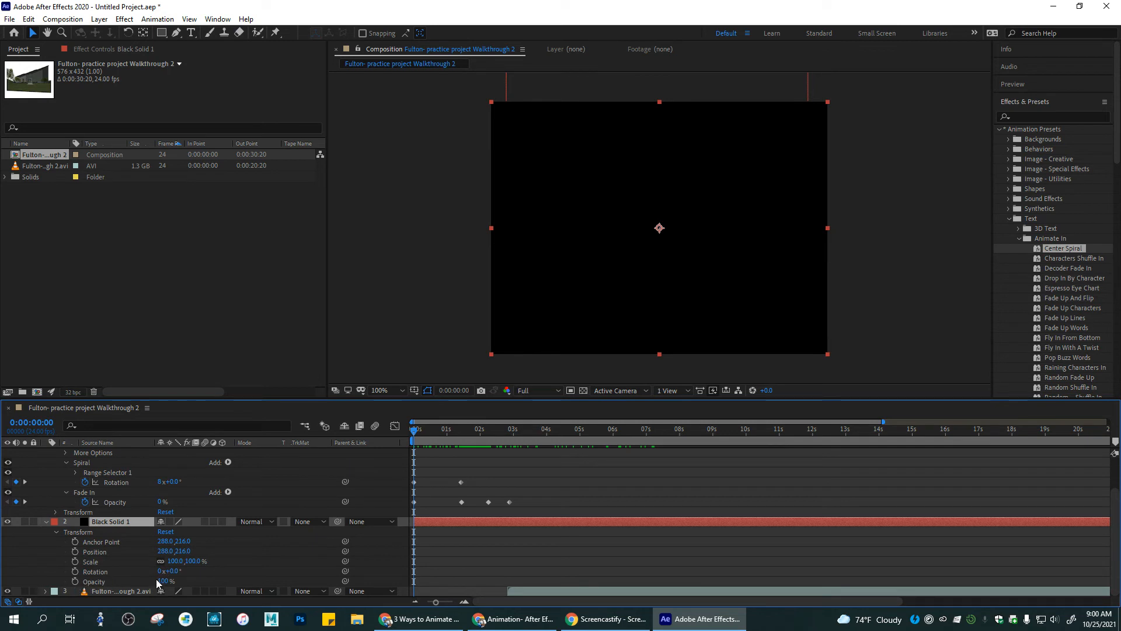
click(75, 582)
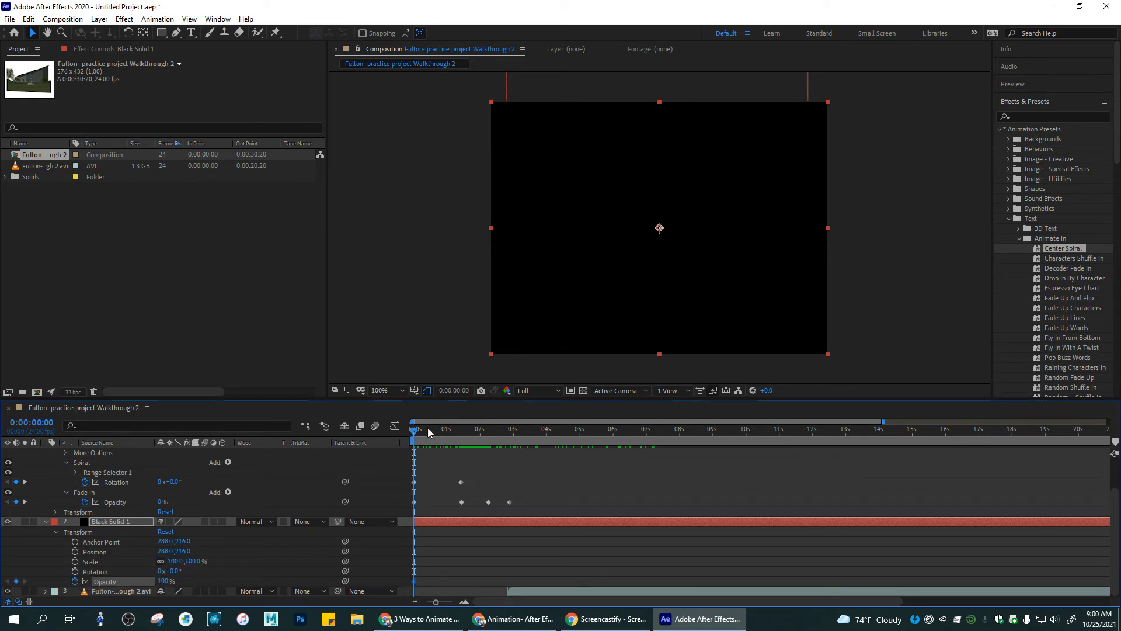
- Add opacity keyframes to the black solid of 100% at 0:00:02:06 and 0% at 0:00:02:21
drag(417, 435, 491, 440)
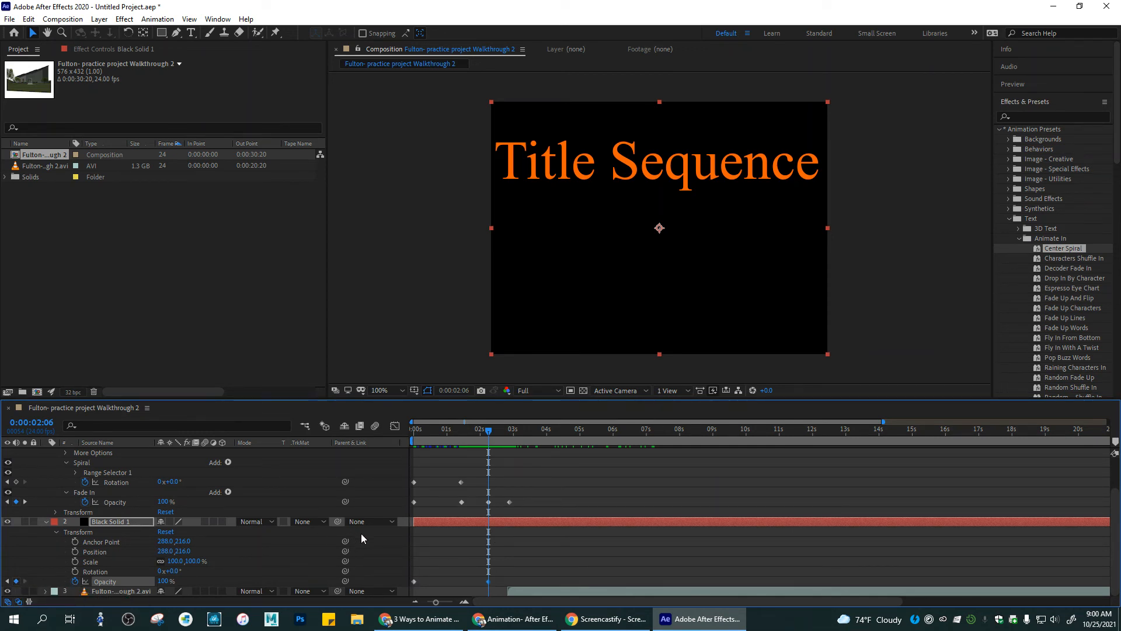
click(497, 432)
drag(498, 433, 510, 432)
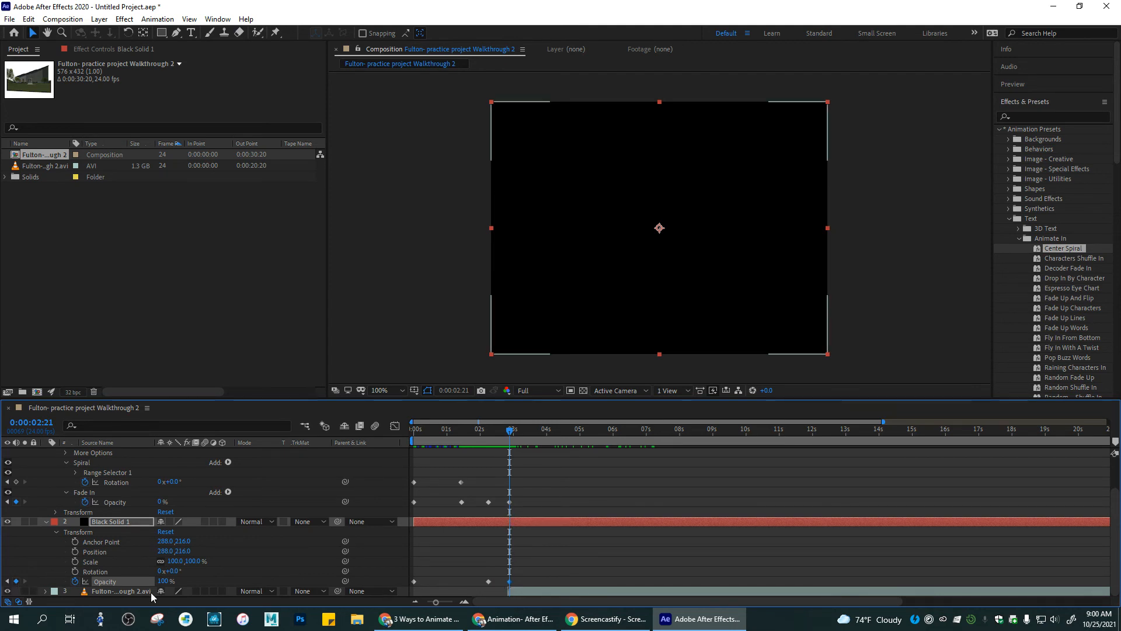
click(16, 581)
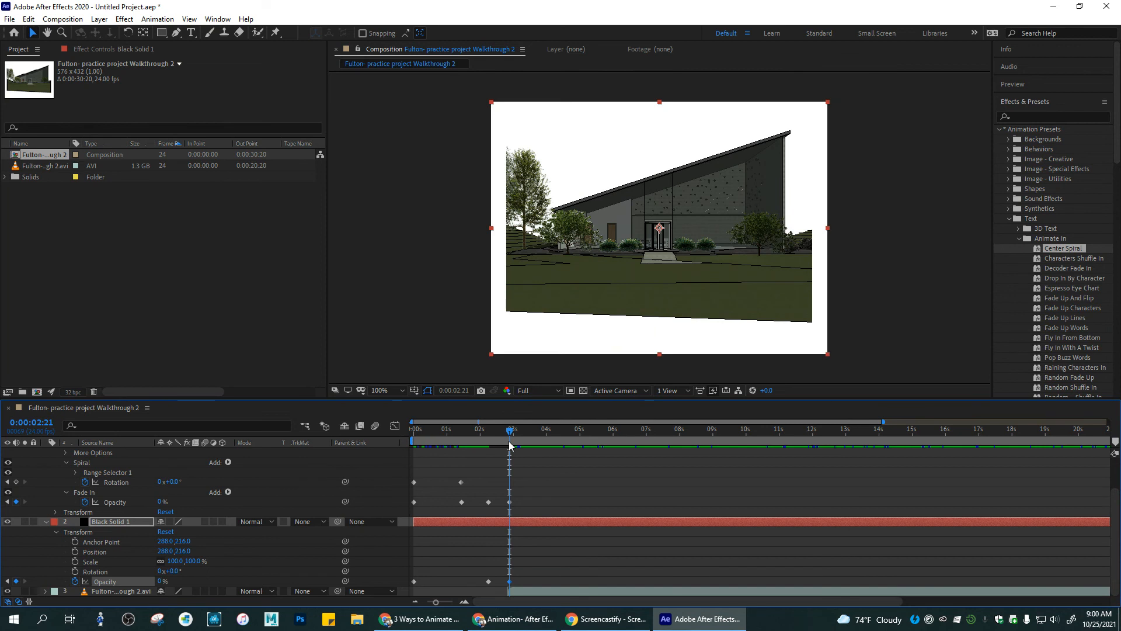
- Shift the walkthrough footage layer earlier to start at about the solid's 0:00:02:06 opacity keyframe, and preview the composition from the start
drag(509, 432, 373, 432)
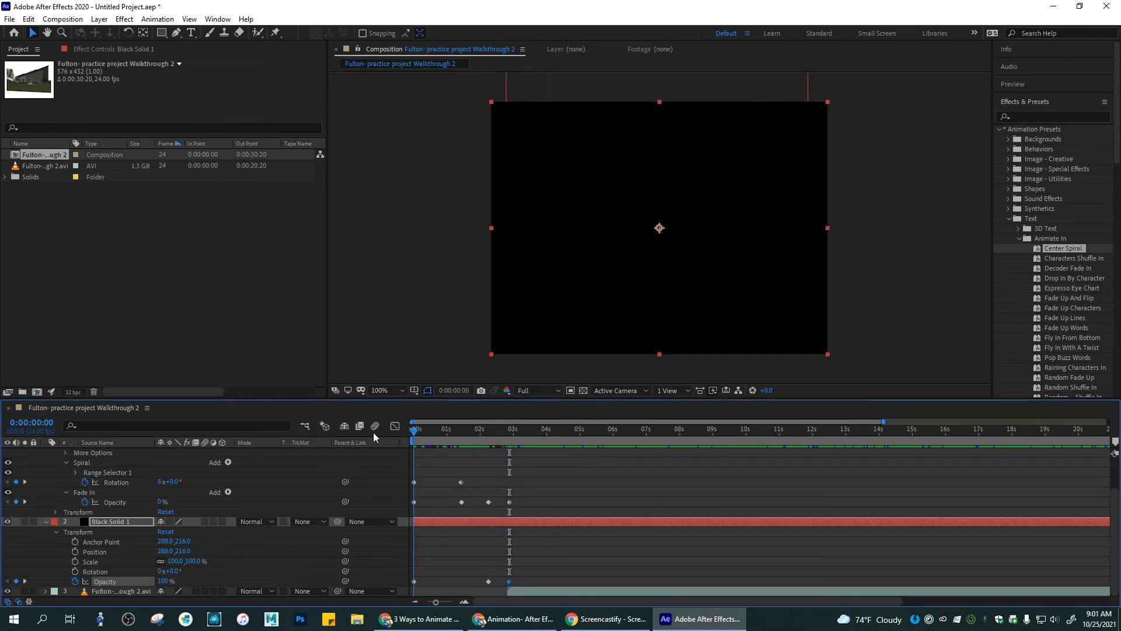
drag(551, 590, 533, 591)
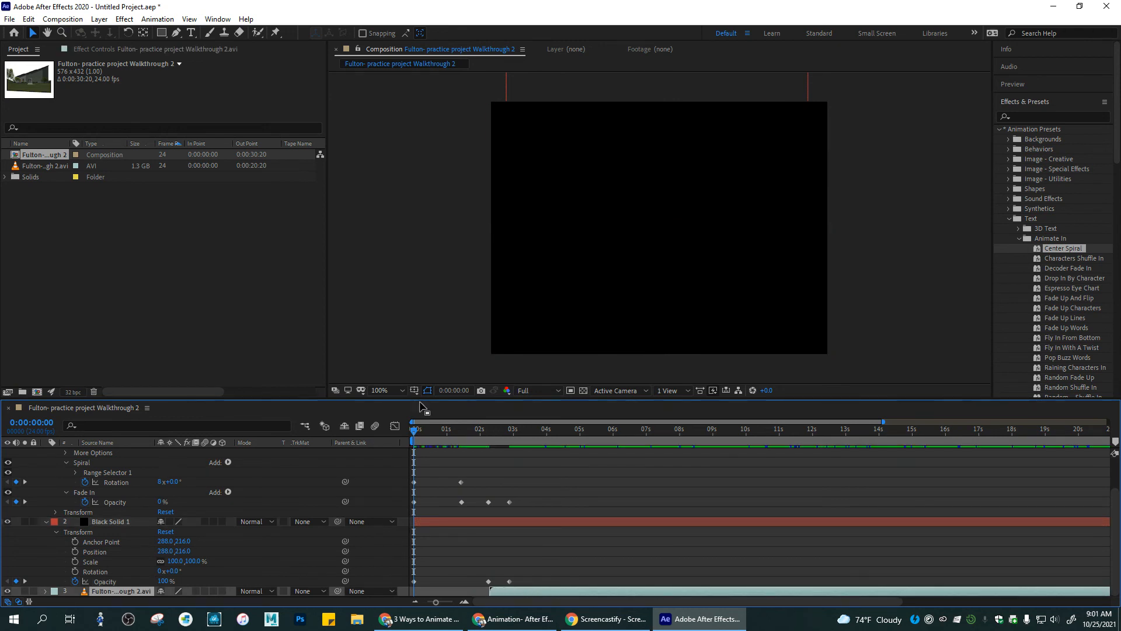
key(space)
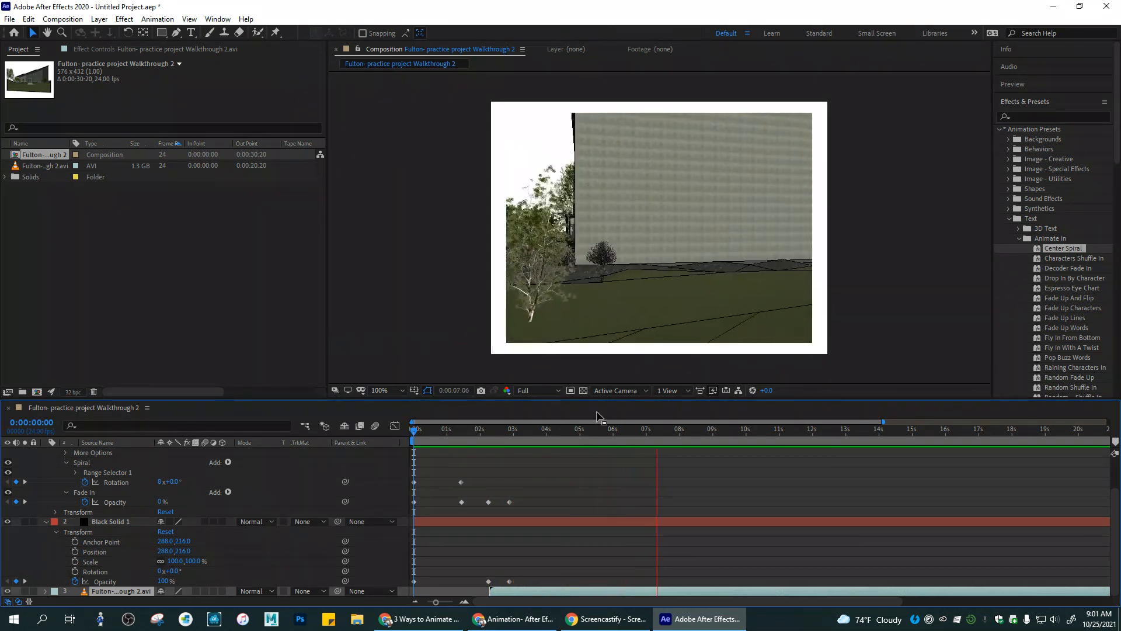
key(space)
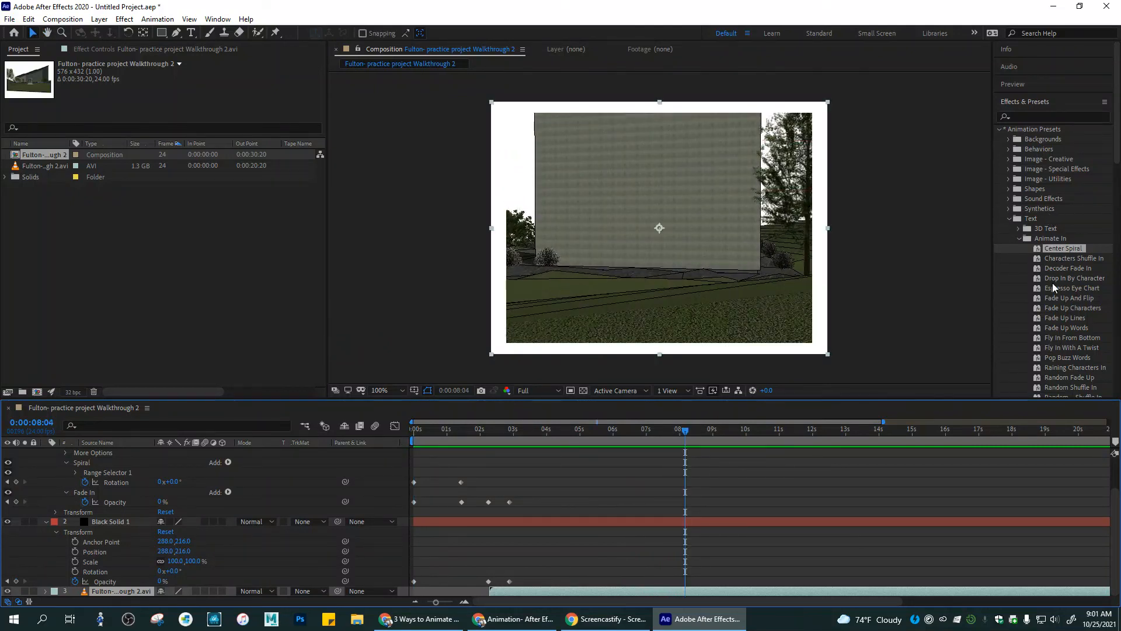
- Look through the Animate In text presets and return the playhead to 0:00:00:00
scroll(1049, 291, down, 3)
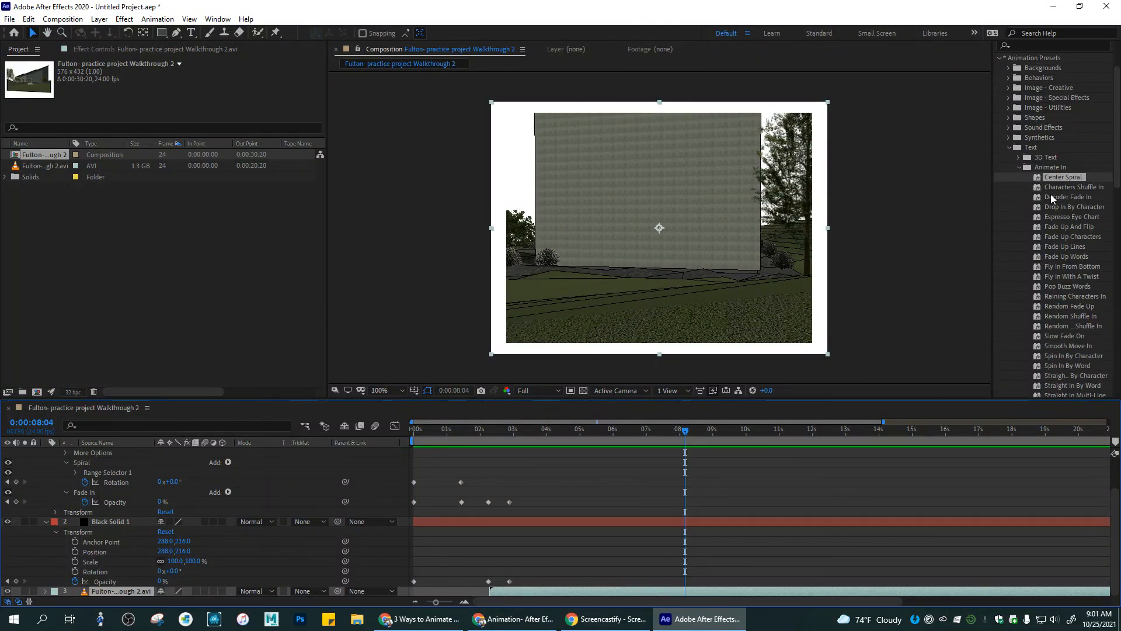
scroll(1053, 262, down, 5)
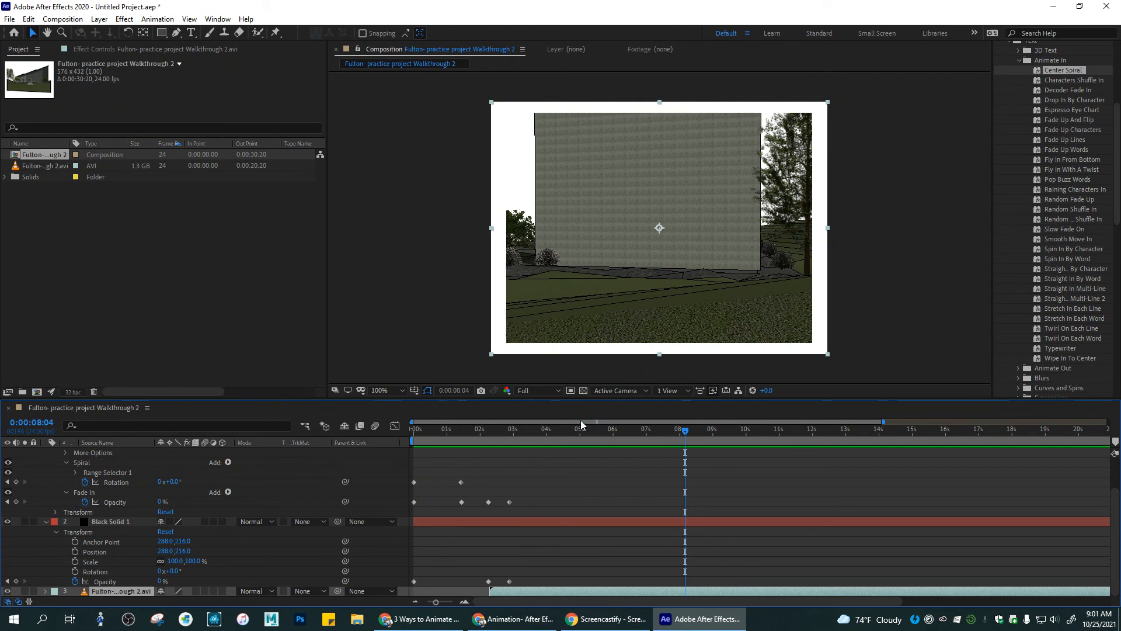
drag(686, 432, 369, 434)
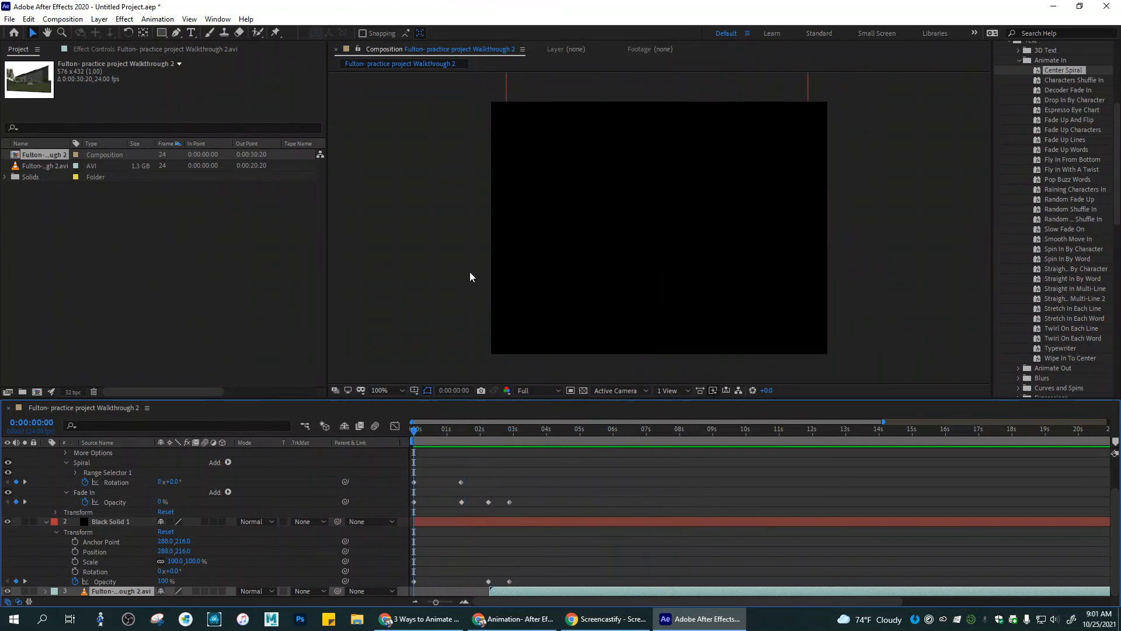